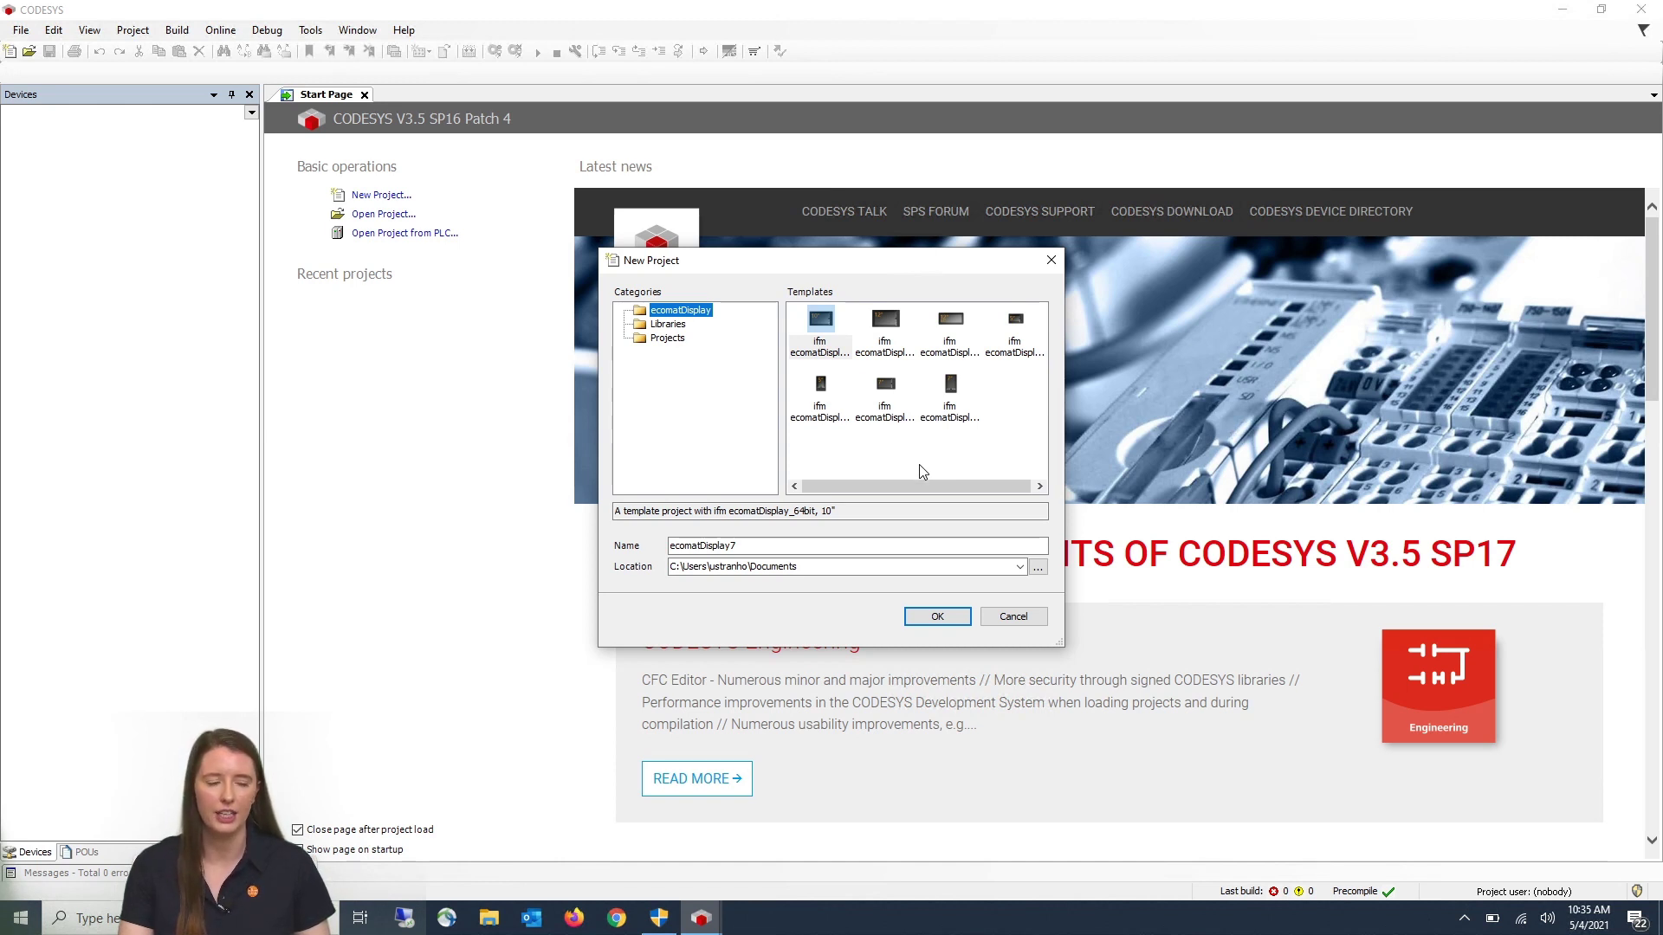
# Create a project named "First Display Project" from the ifm ecomatDisplay_64bit, 7" template.
pyautogui.click(884, 412)
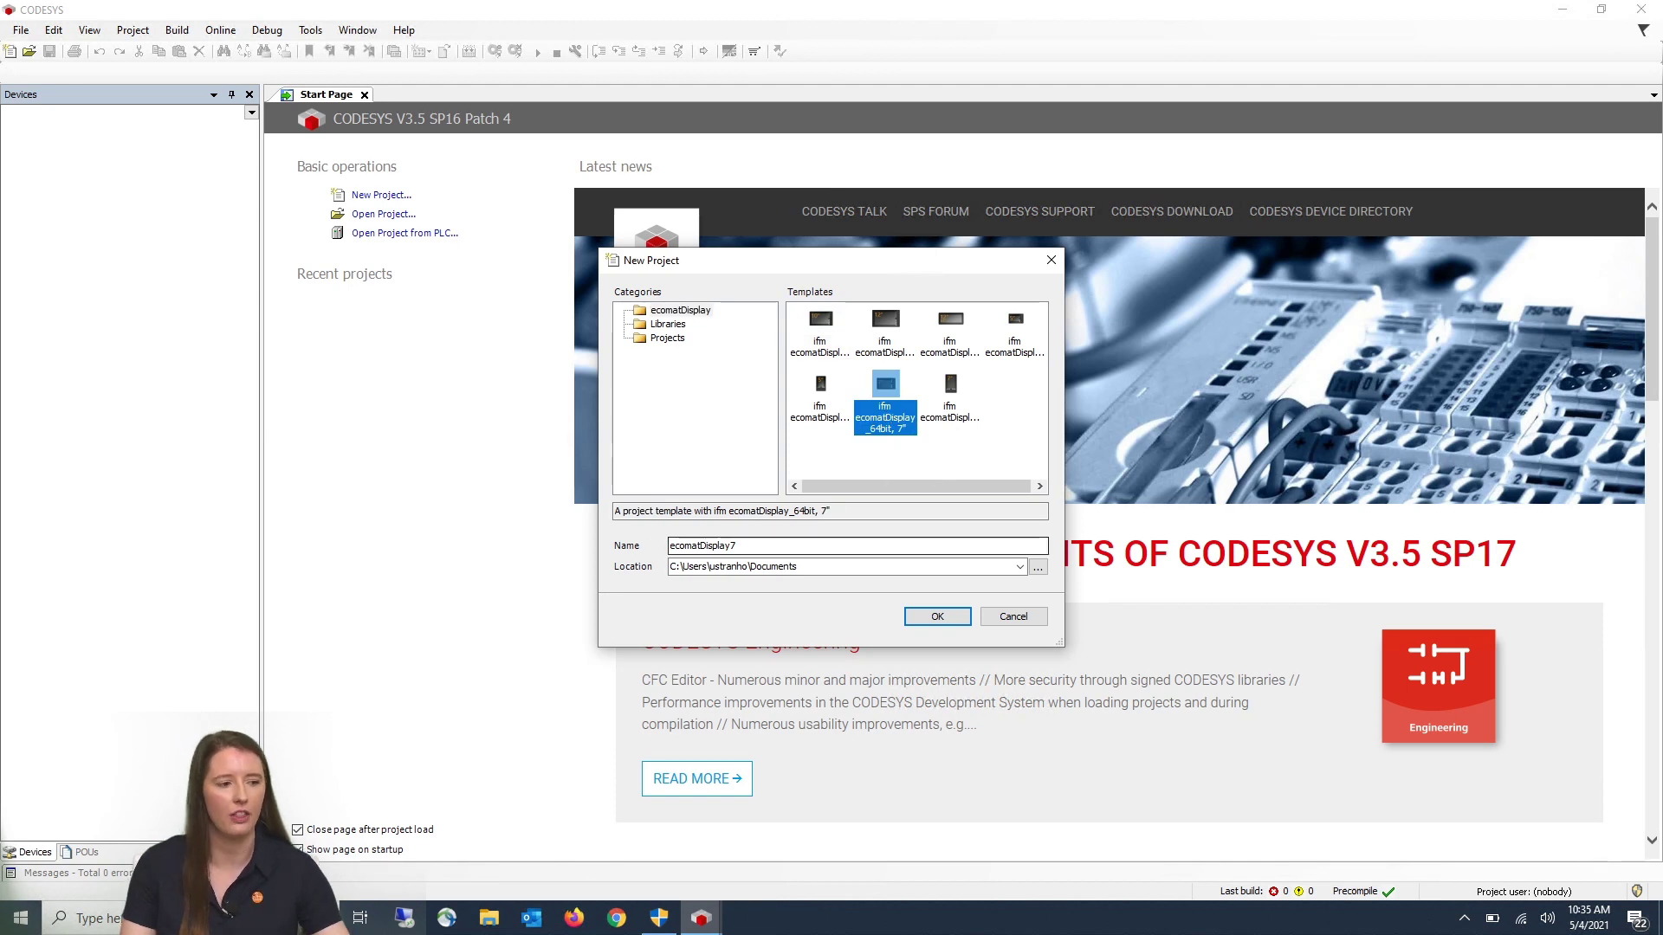
pyautogui.click(737, 546)
pyautogui.moveTo(737, 545); pyautogui.dragTo(670, 546)
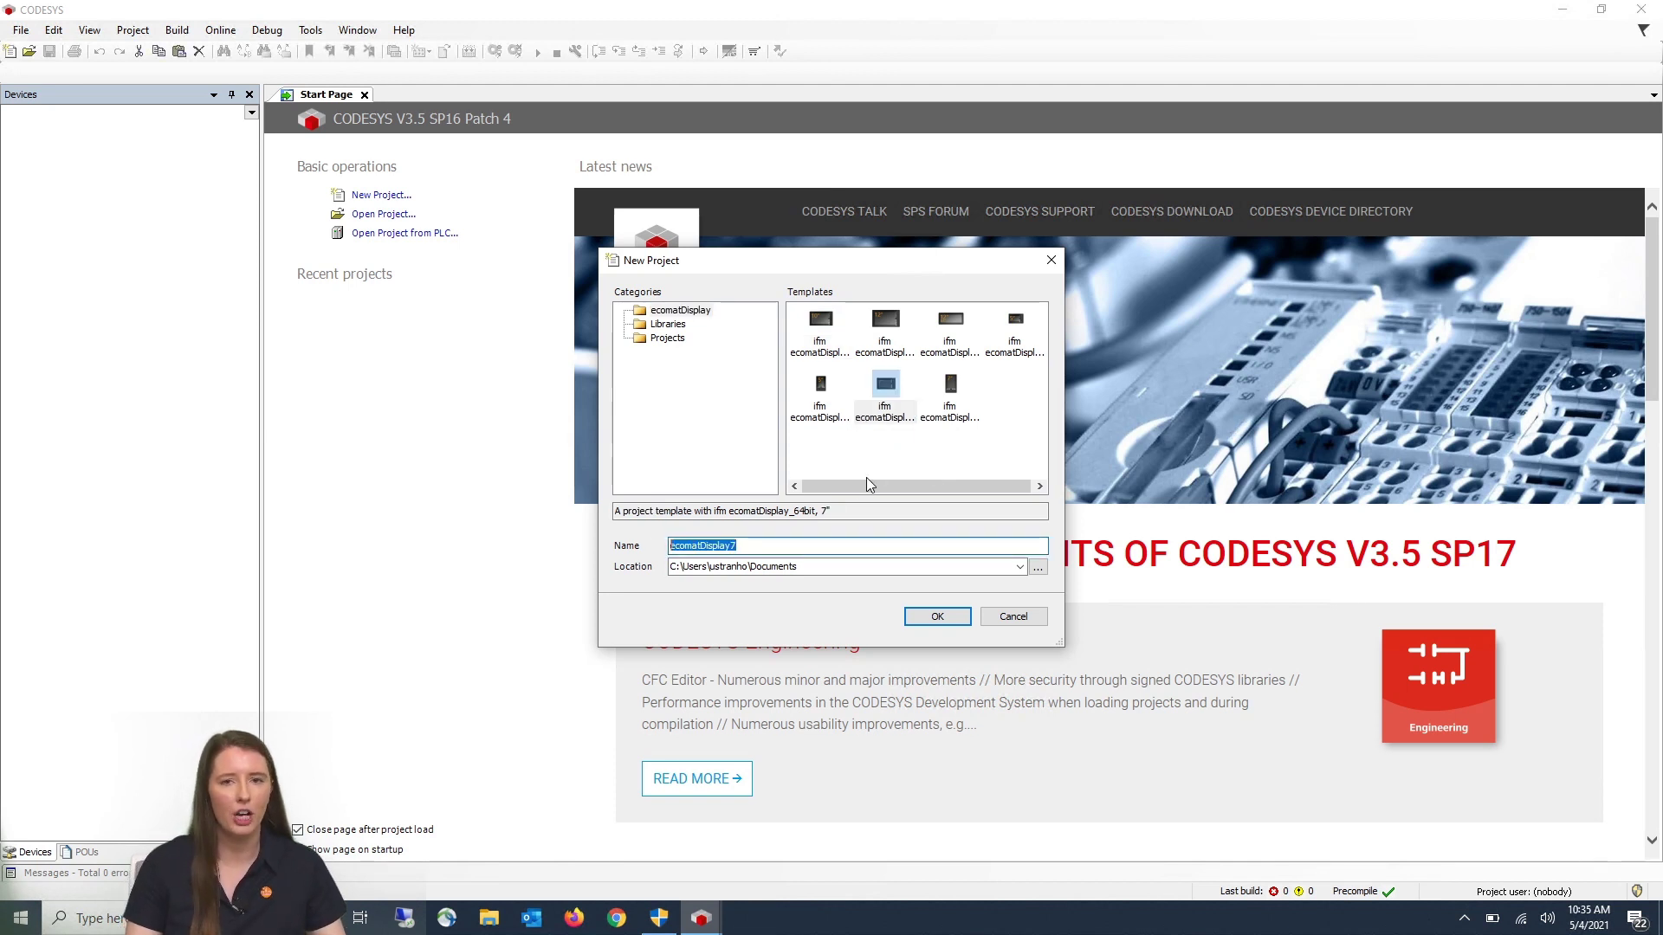
pyautogui.write('Fi')
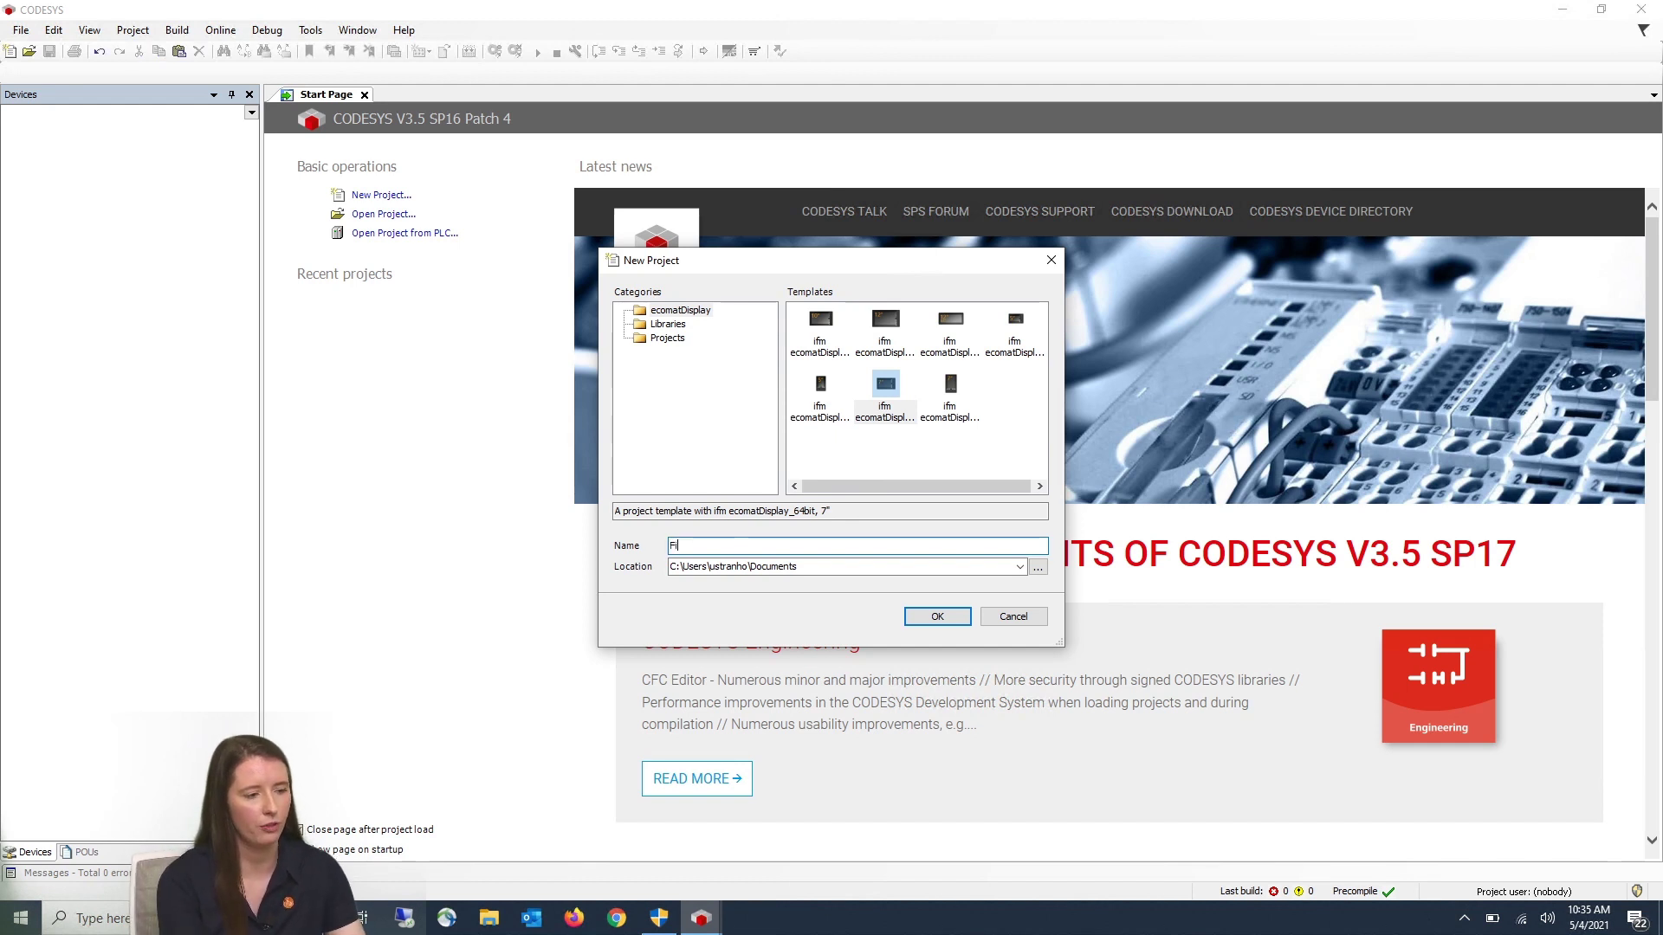
pyautogui.write('rst Display Project')
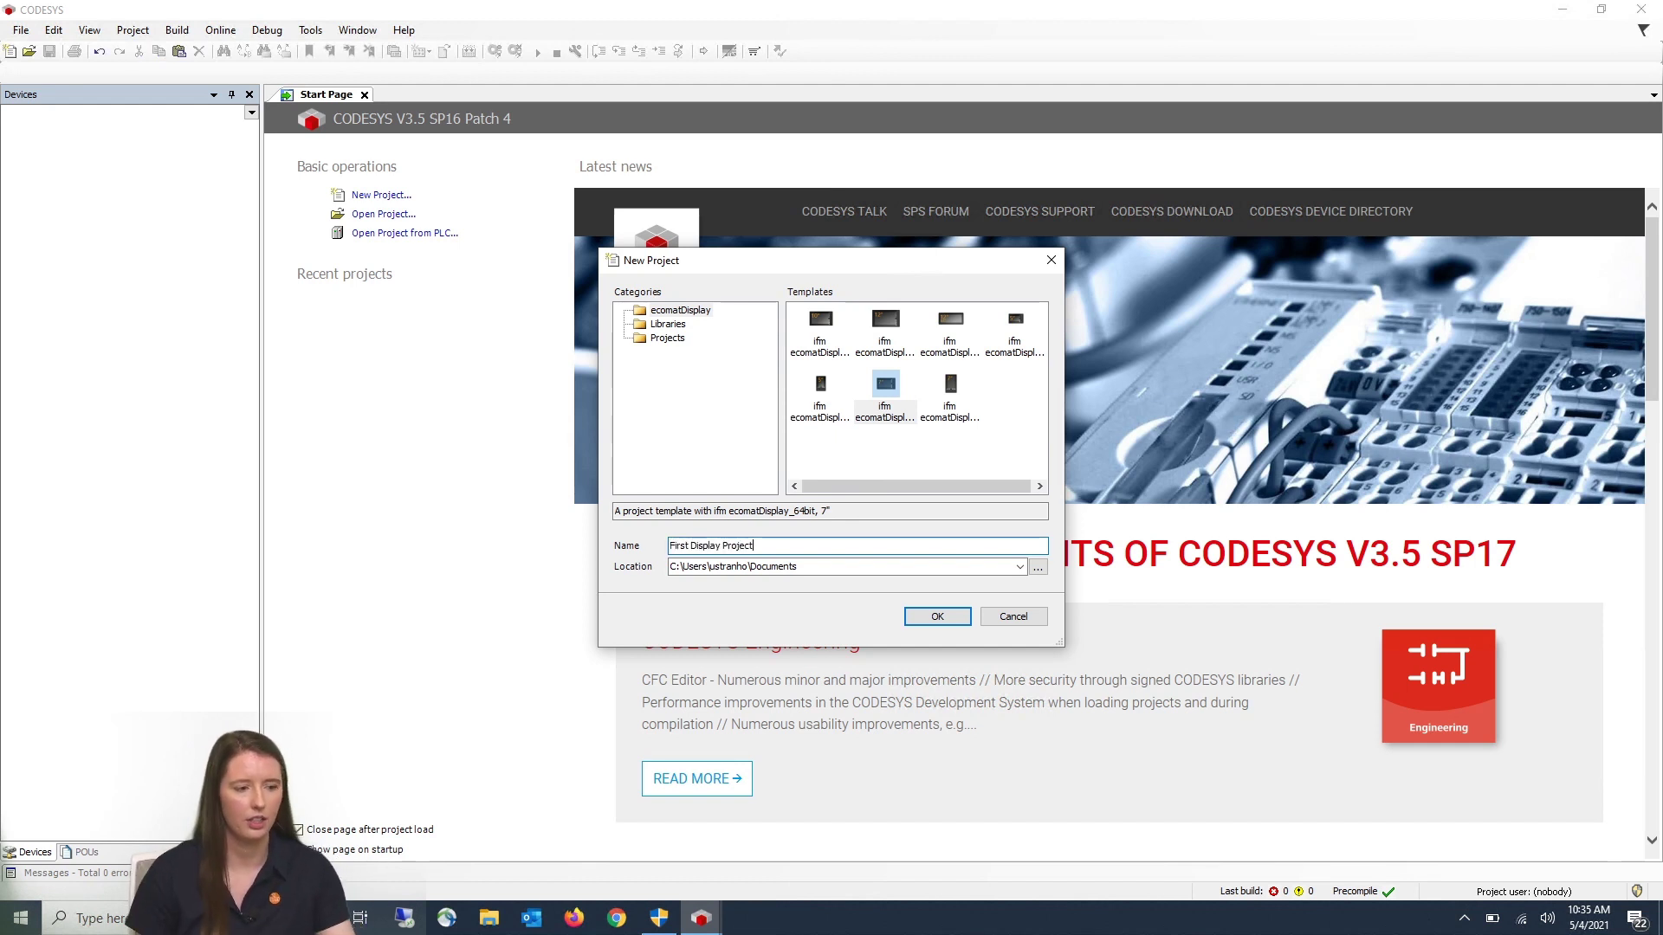
pyautogui.click(938, 616)
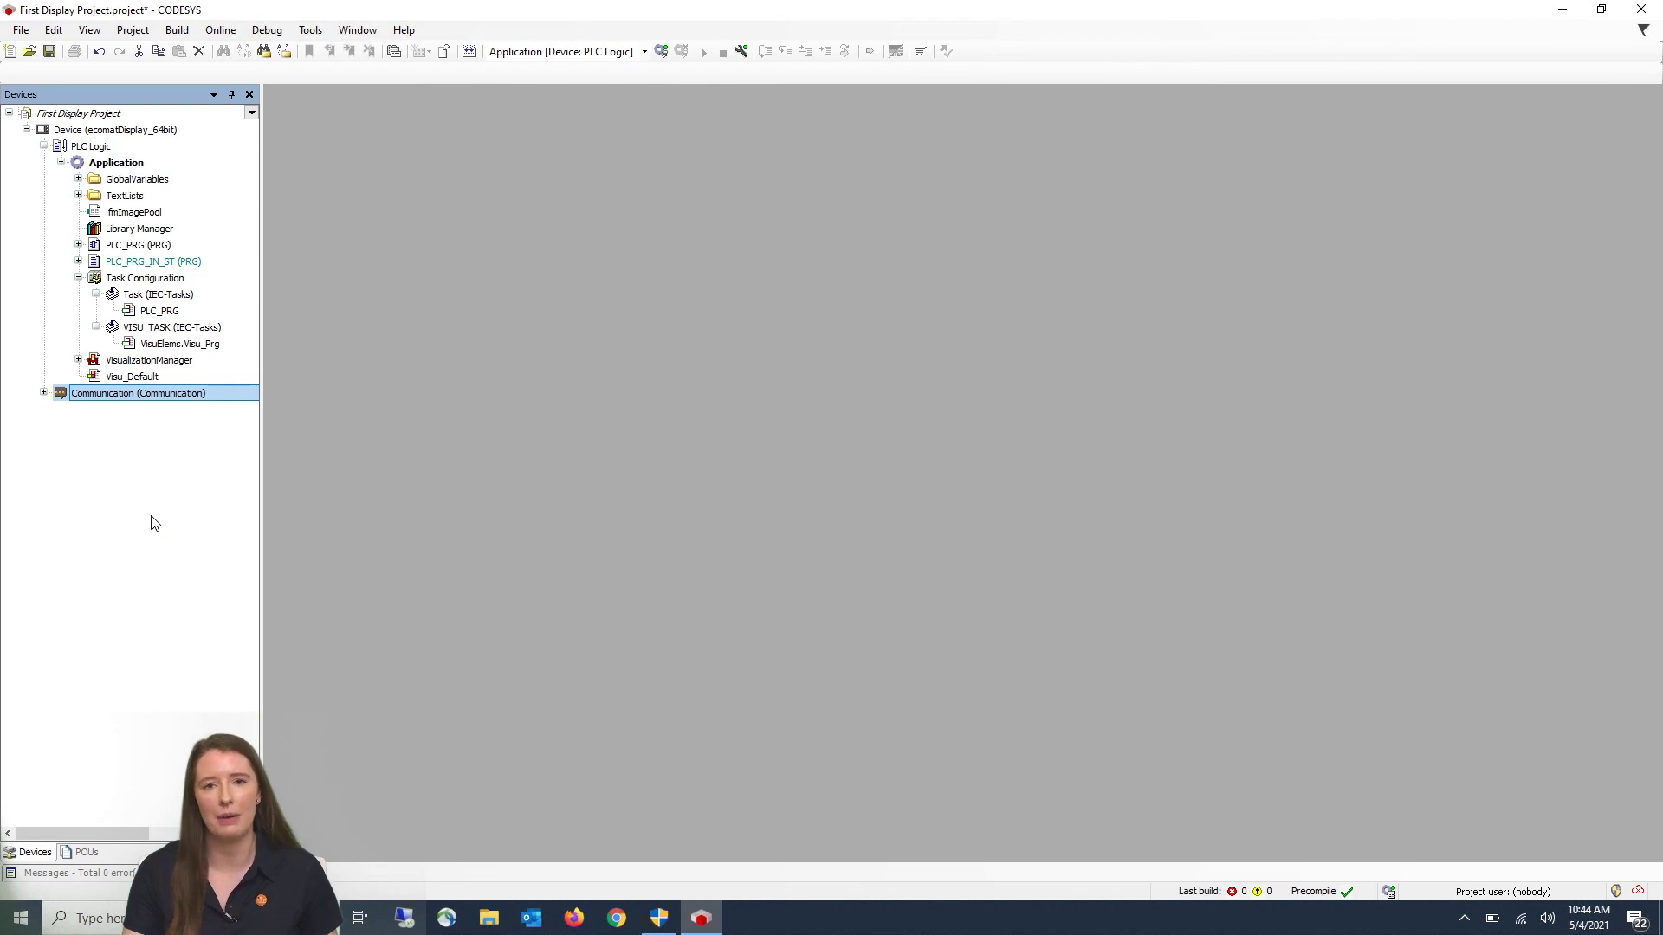
# Append the ifm Ethernet adapter version 2.0.0.0 to the Ethernet node under Communication, and an EtherNet/IP Scanner beneath that adapter.
pyautogui.click(44, 394)
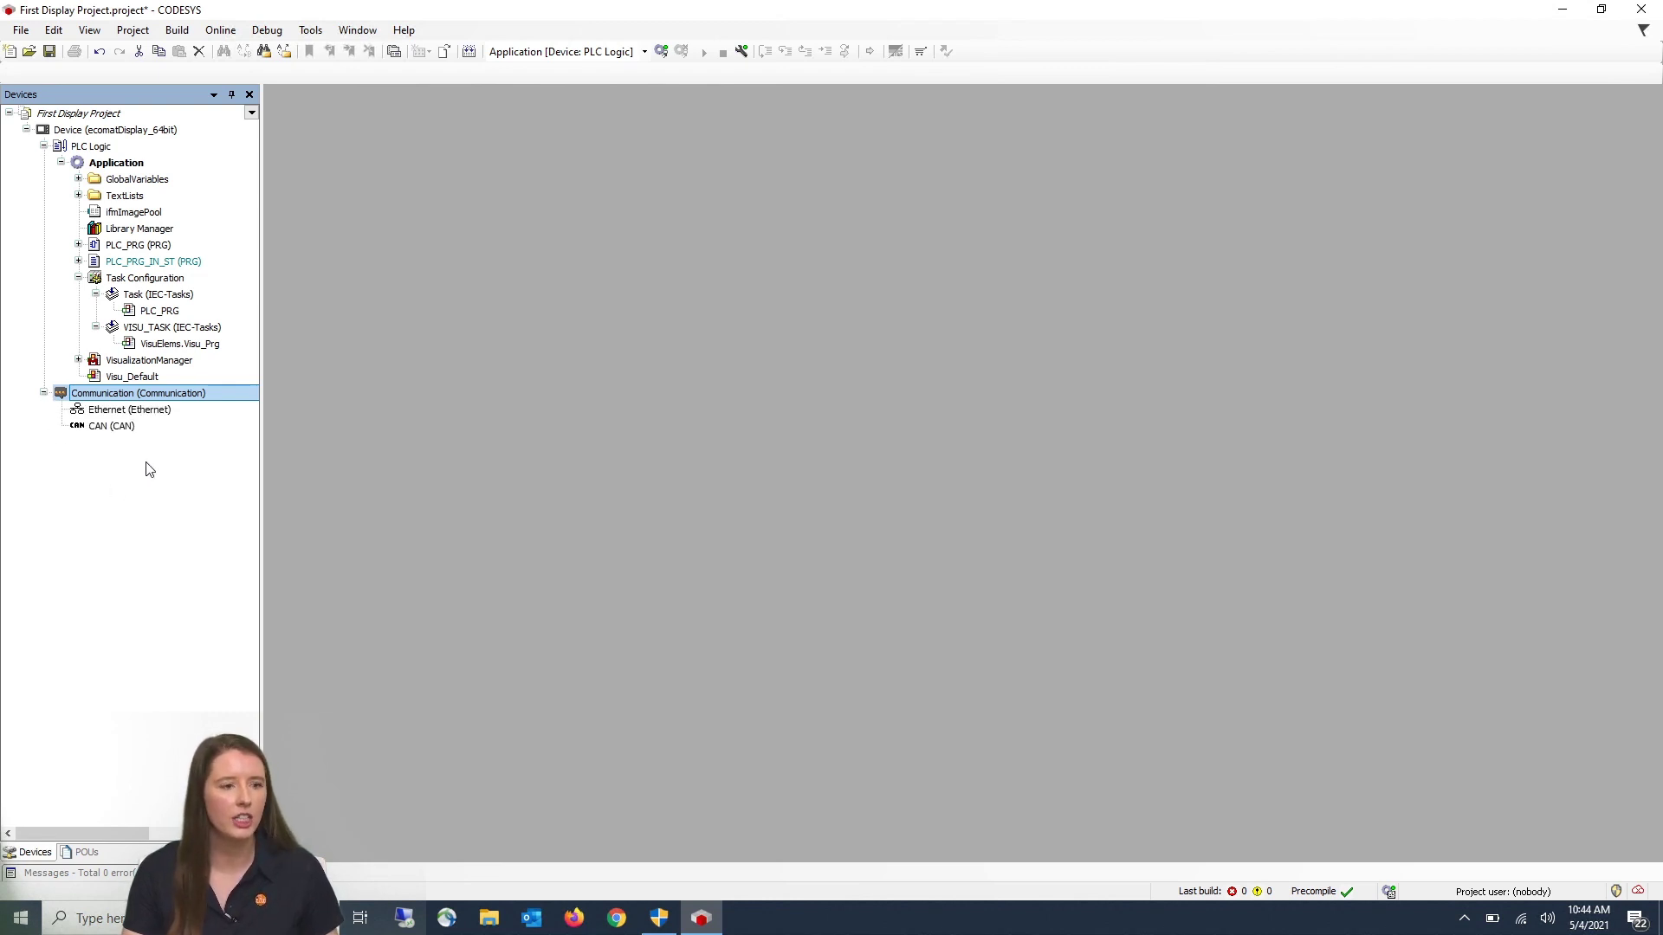
pyautogui.rightClick(144, 416)
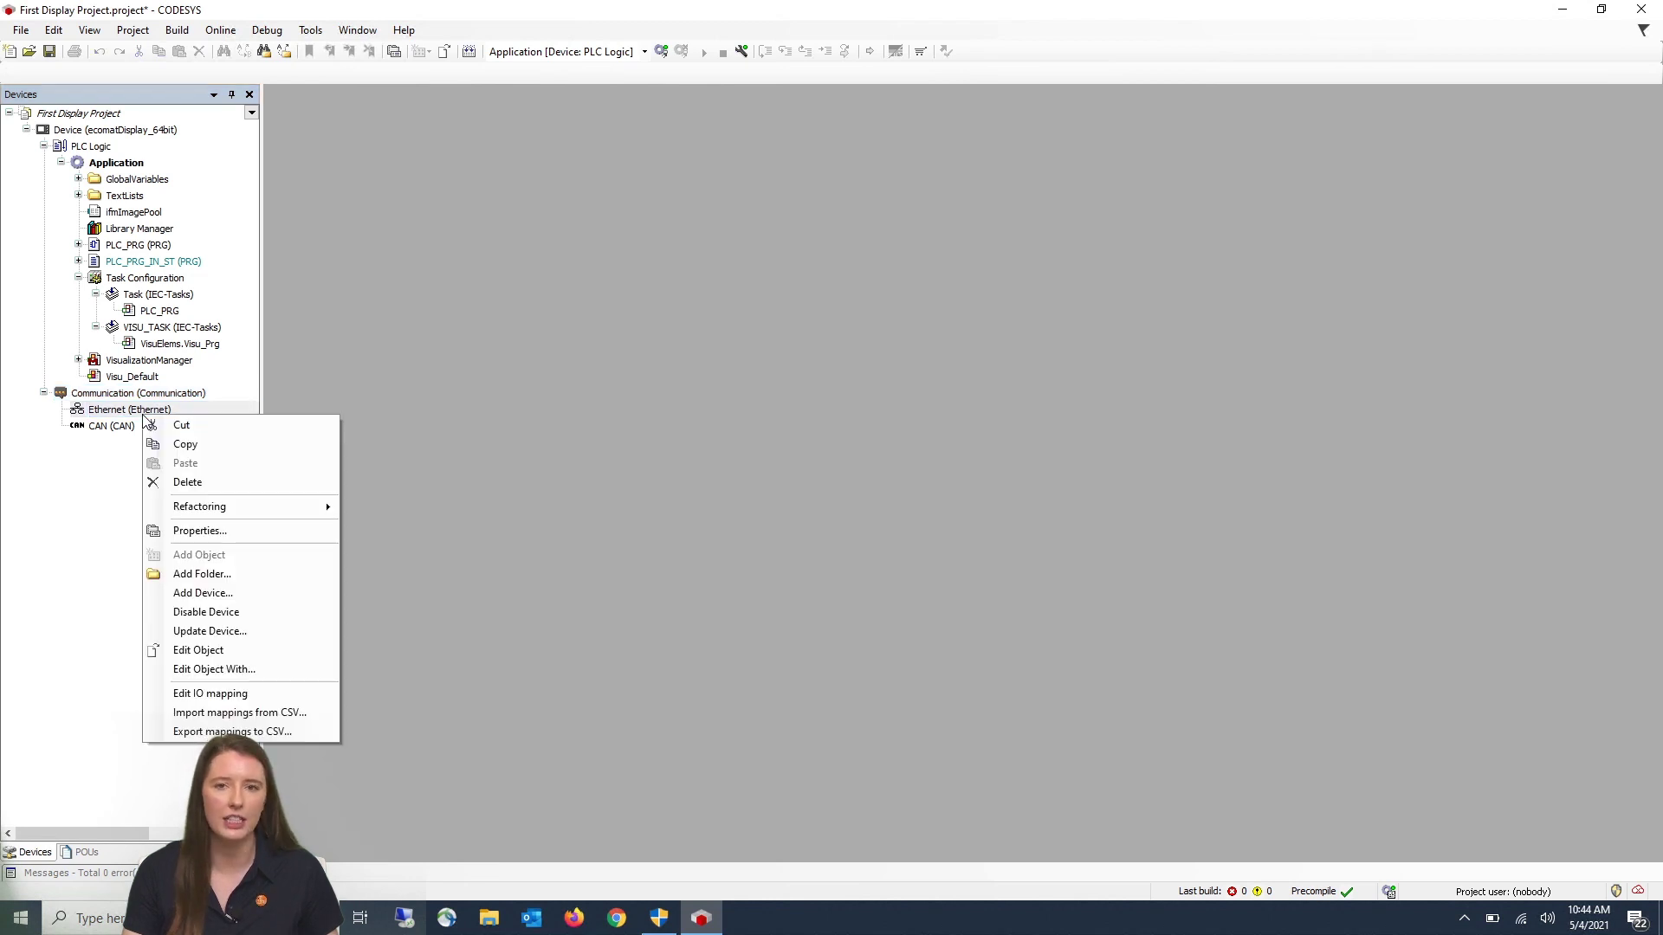
pyautogui.click(209, 593)
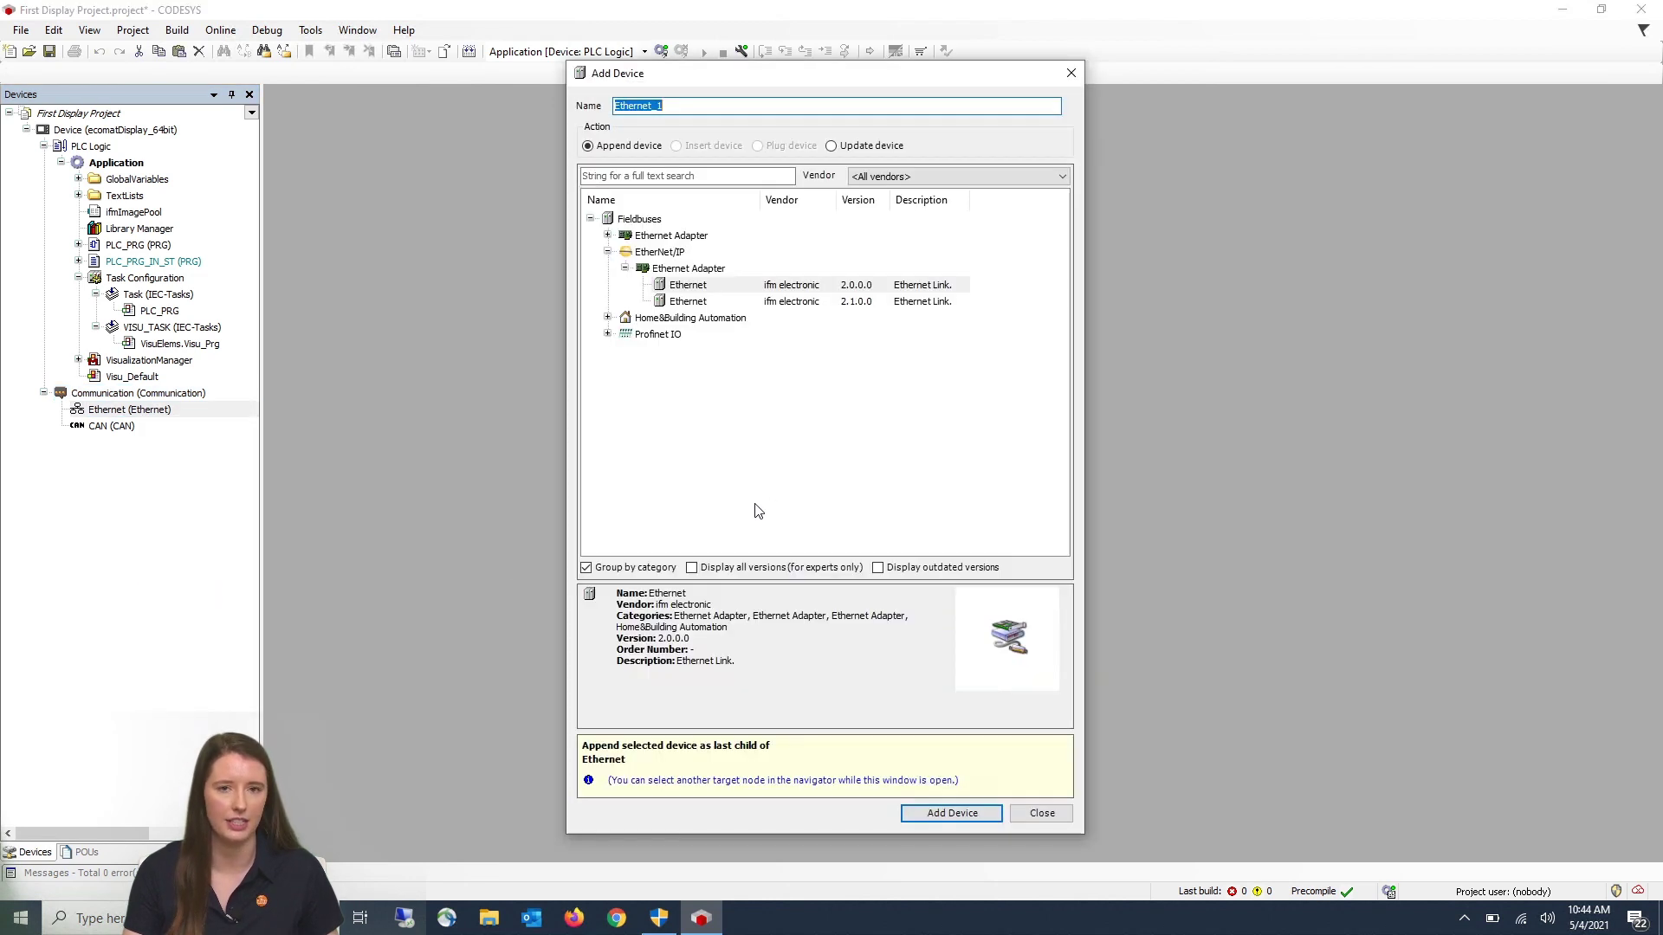
pyautogui.doubleClick(698, 289)
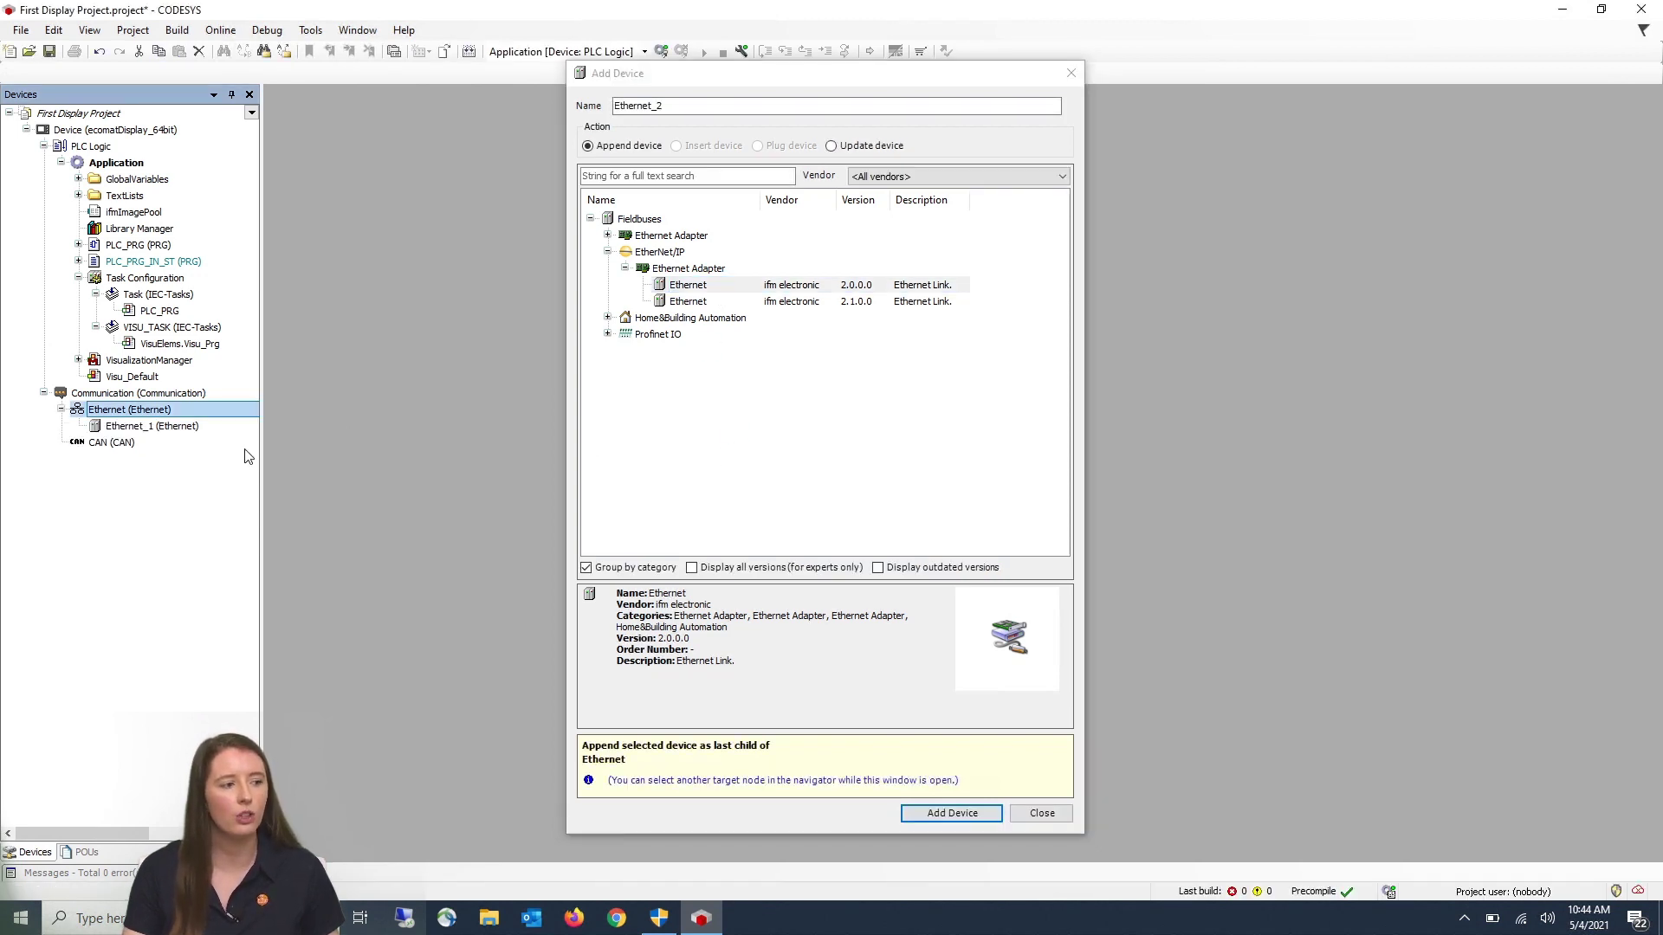
pyautogui.click(165, 430)
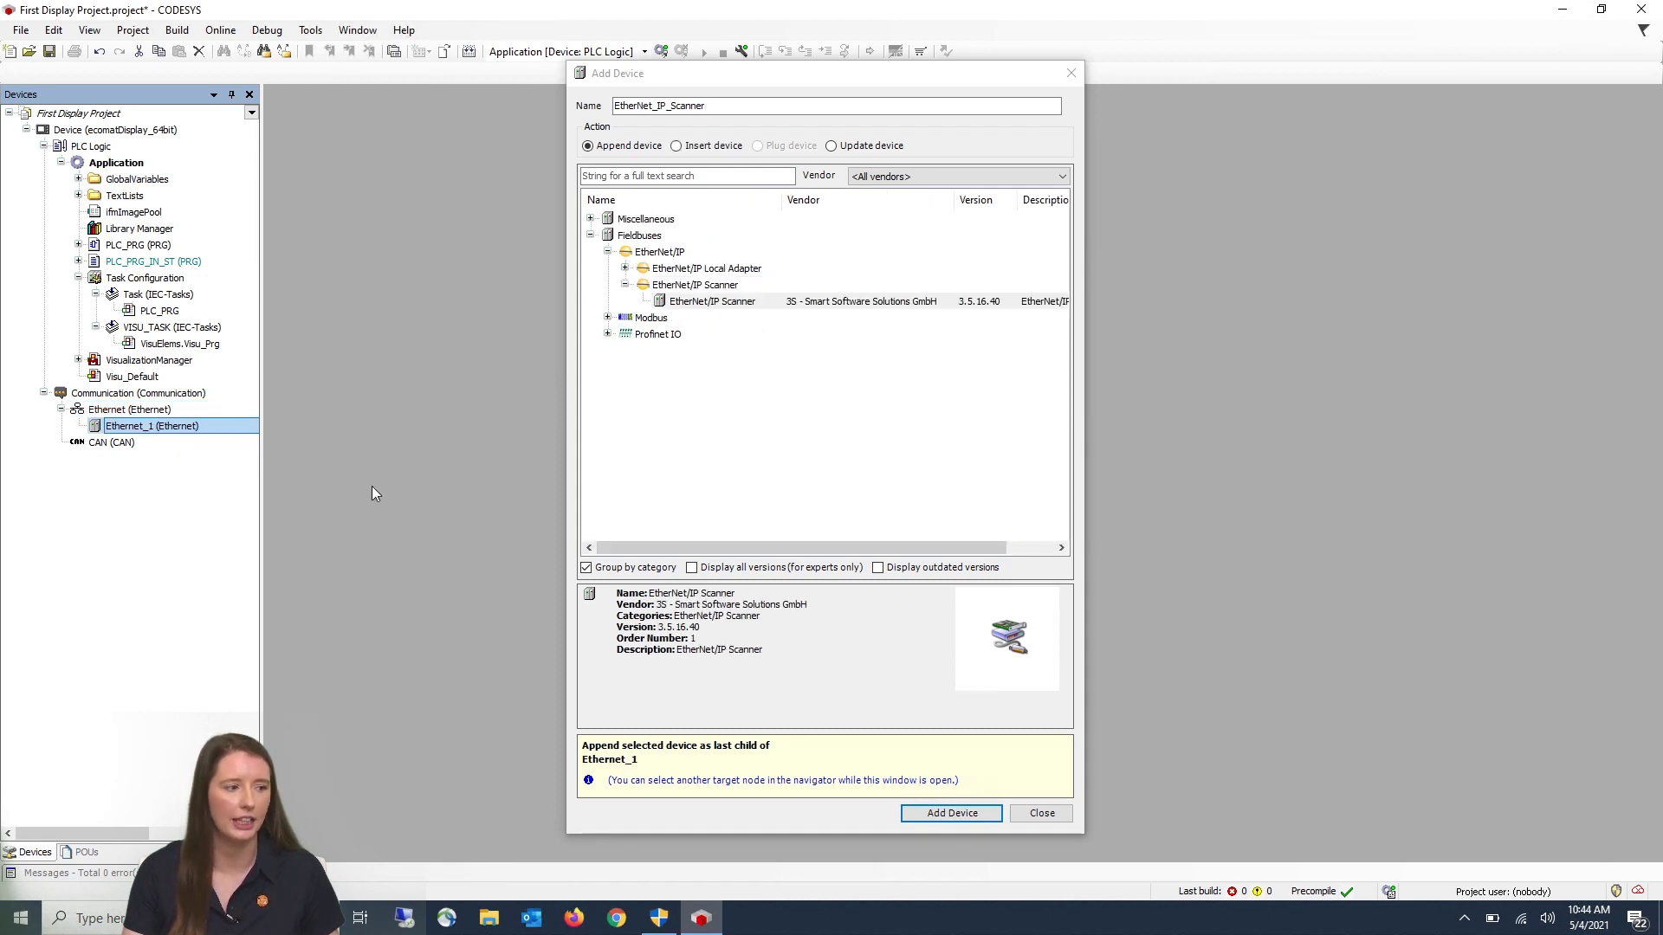
pyautogui.doubleClick(726, 303)
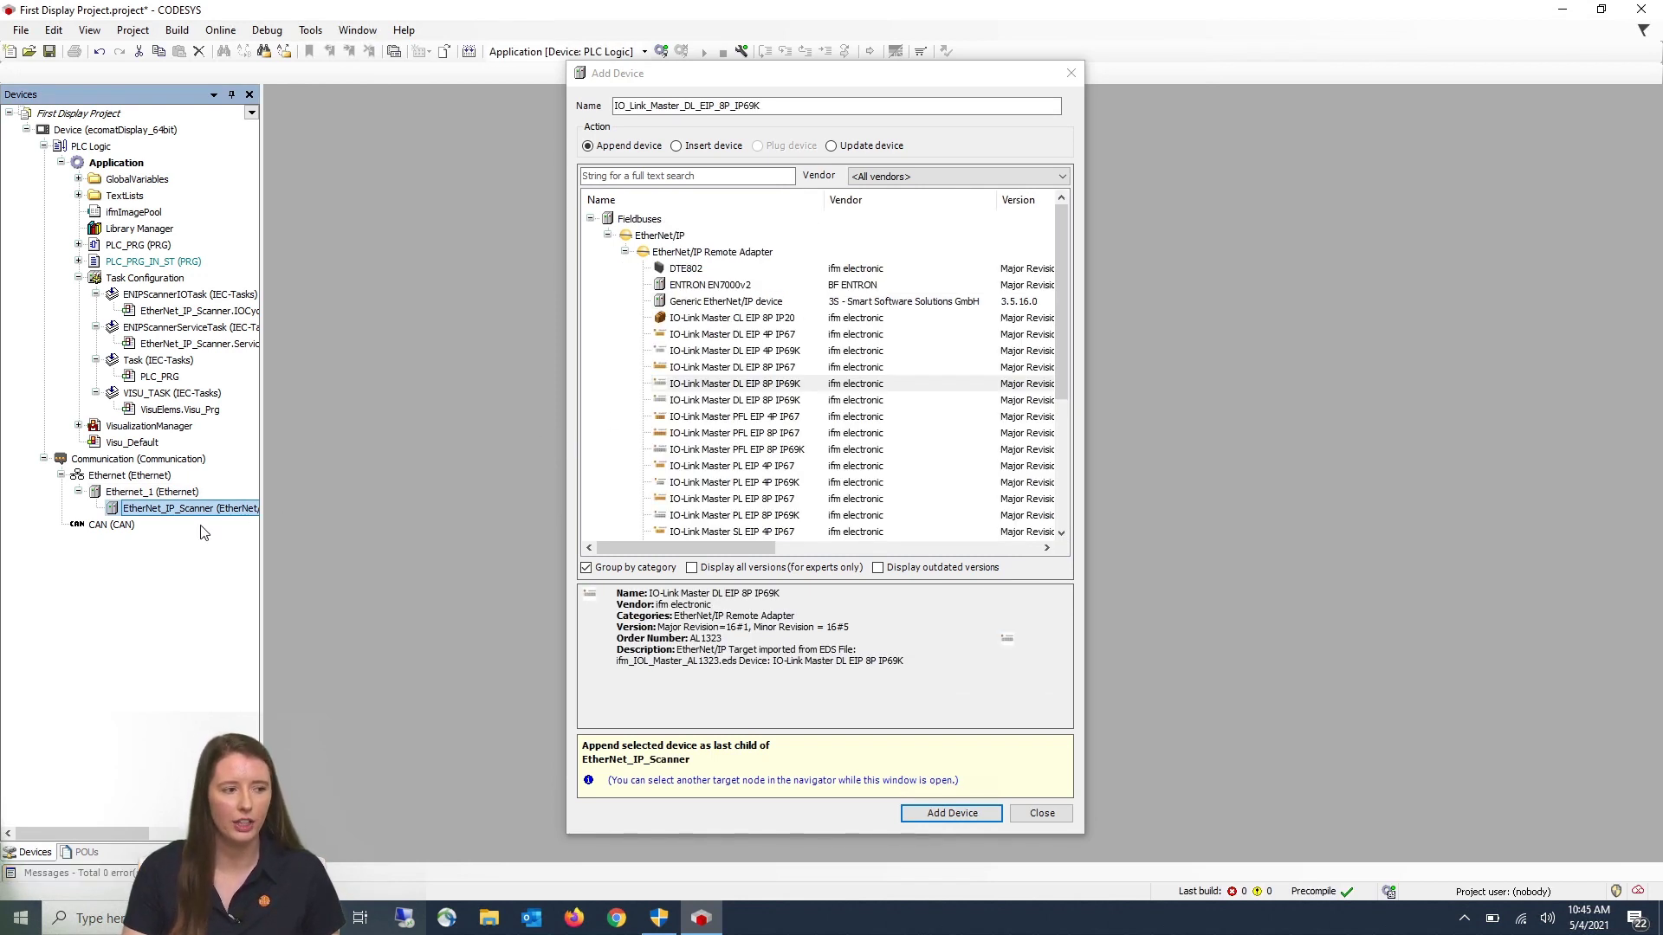
# Find the AL1323 IO-Link Master DL EIP 8P IP69K and add it under the EtherNet/IP scanner with the name IOMaster1.
pyautogui.click(632, 176)
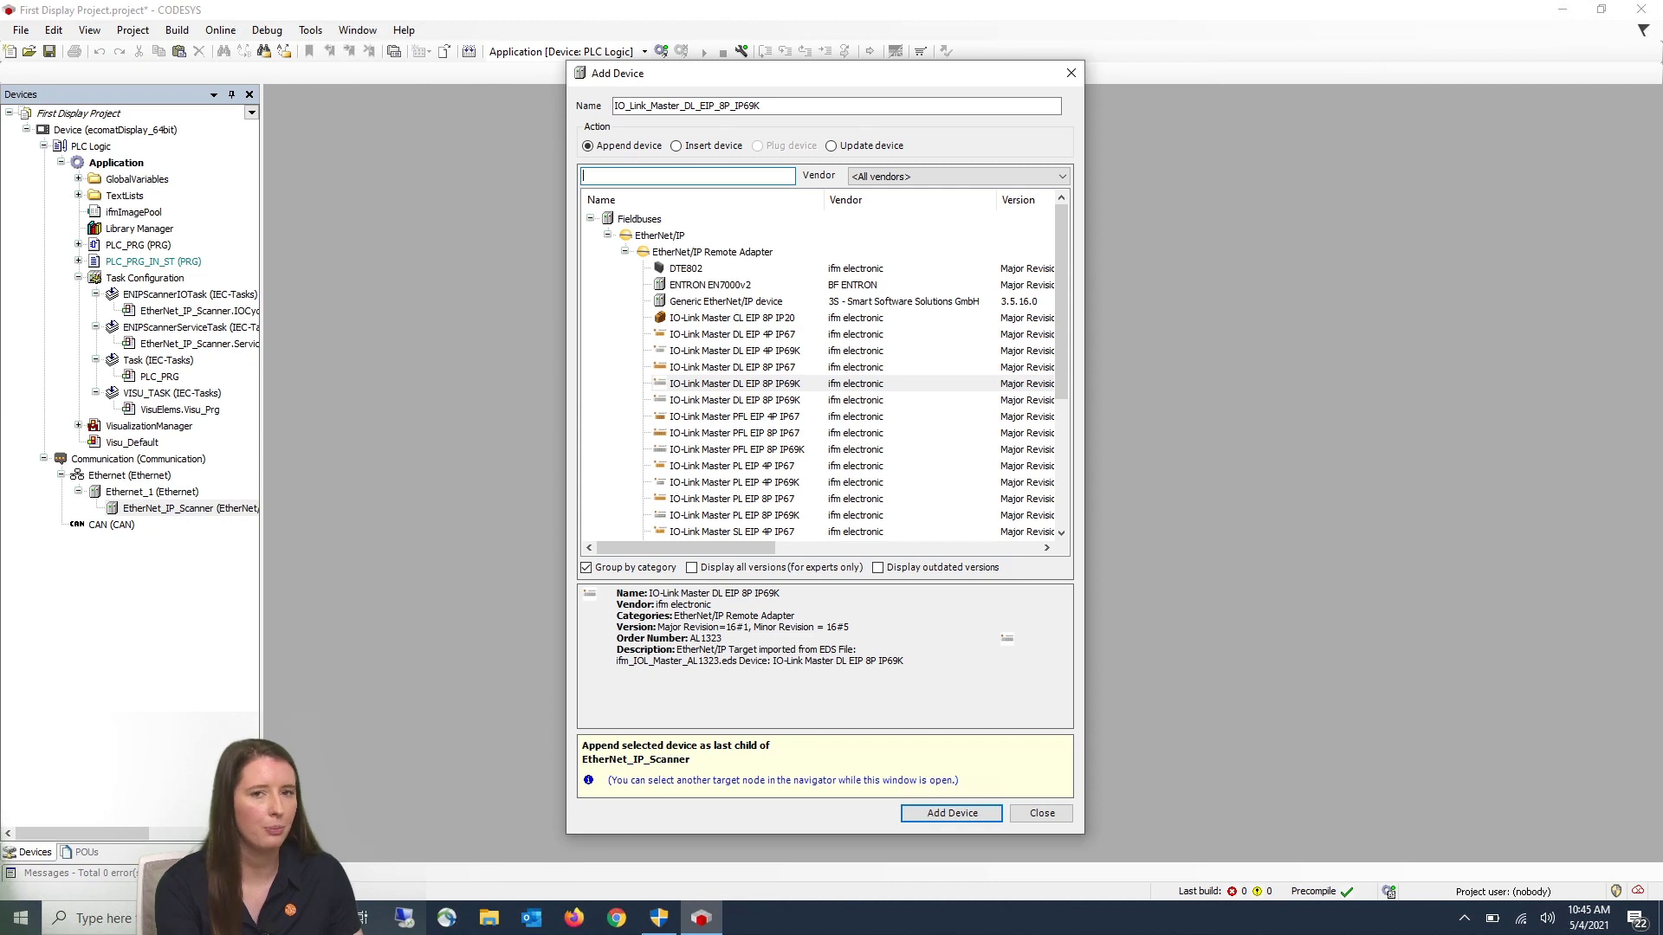
pyautogui.write('al1323')
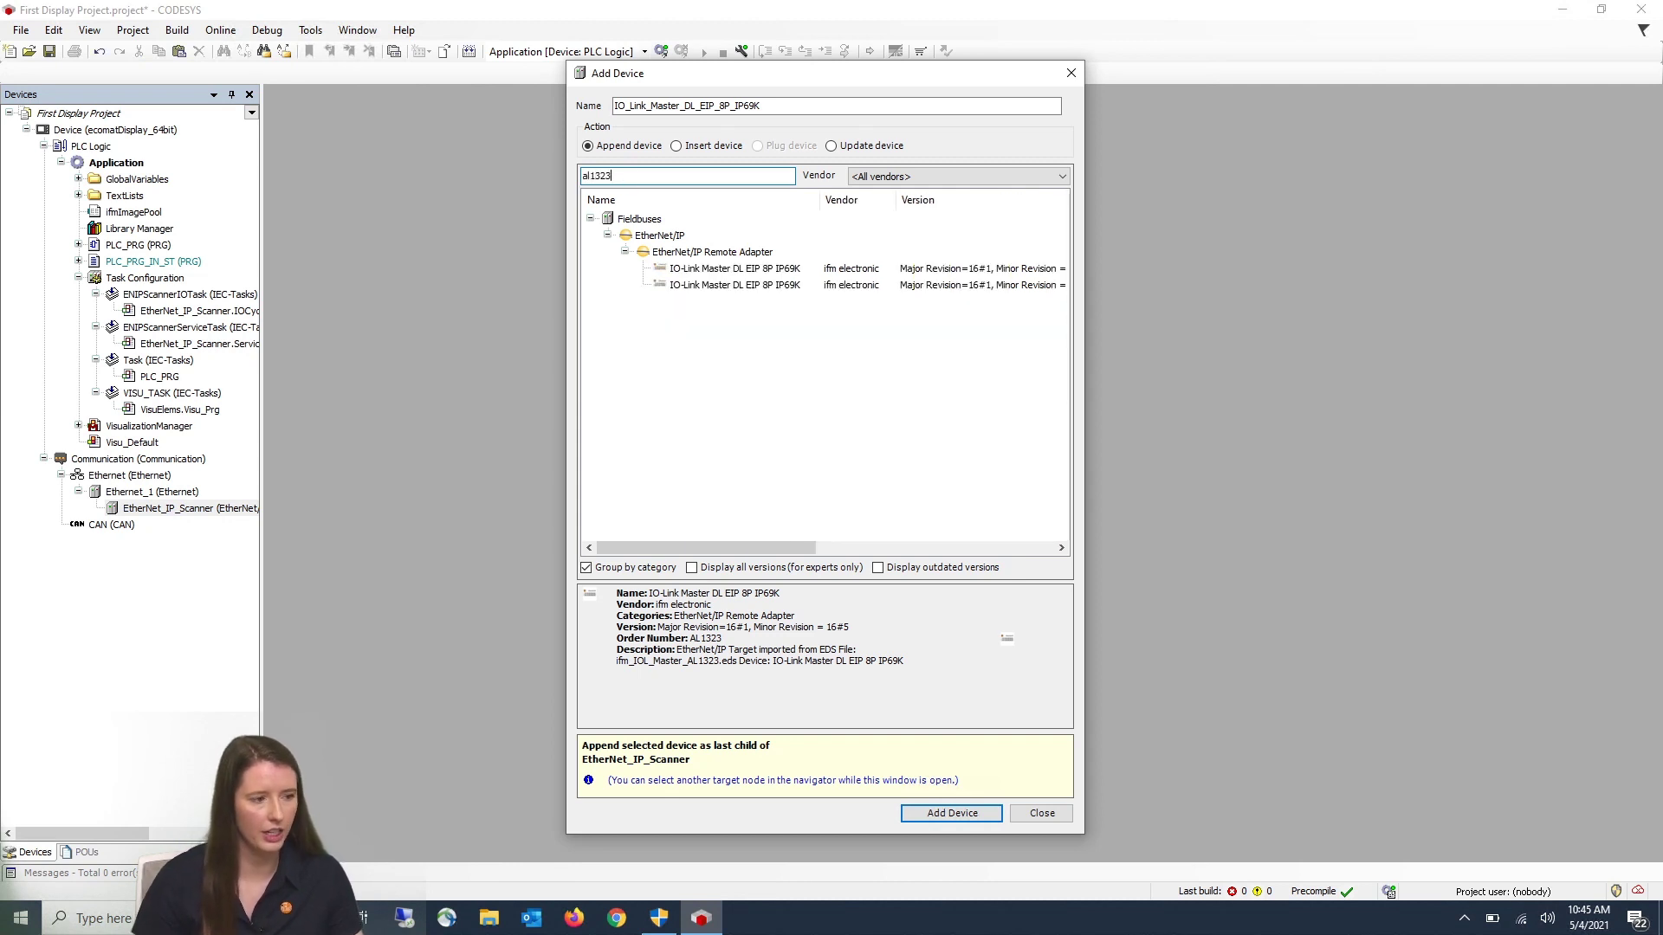
pyautogui.click(762, 270)
pyautogui.moveTo(762, 105); pyautogui.dragTo(605, 110)
pyautogui.write('IO')
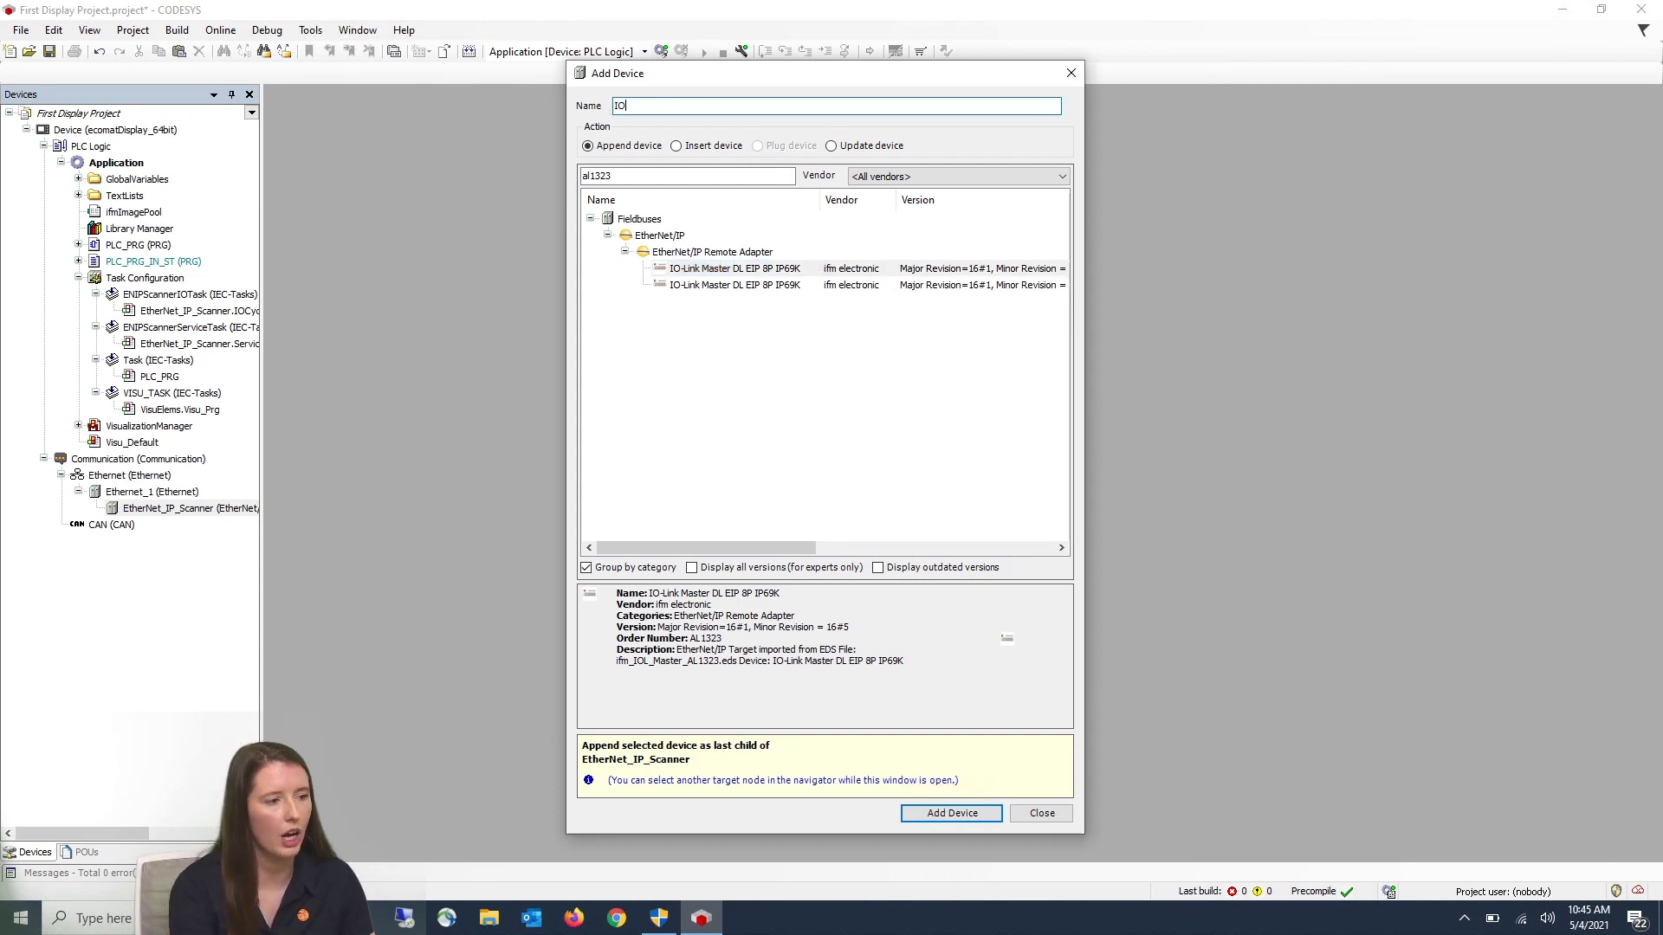
pyautogui.write('Master1')
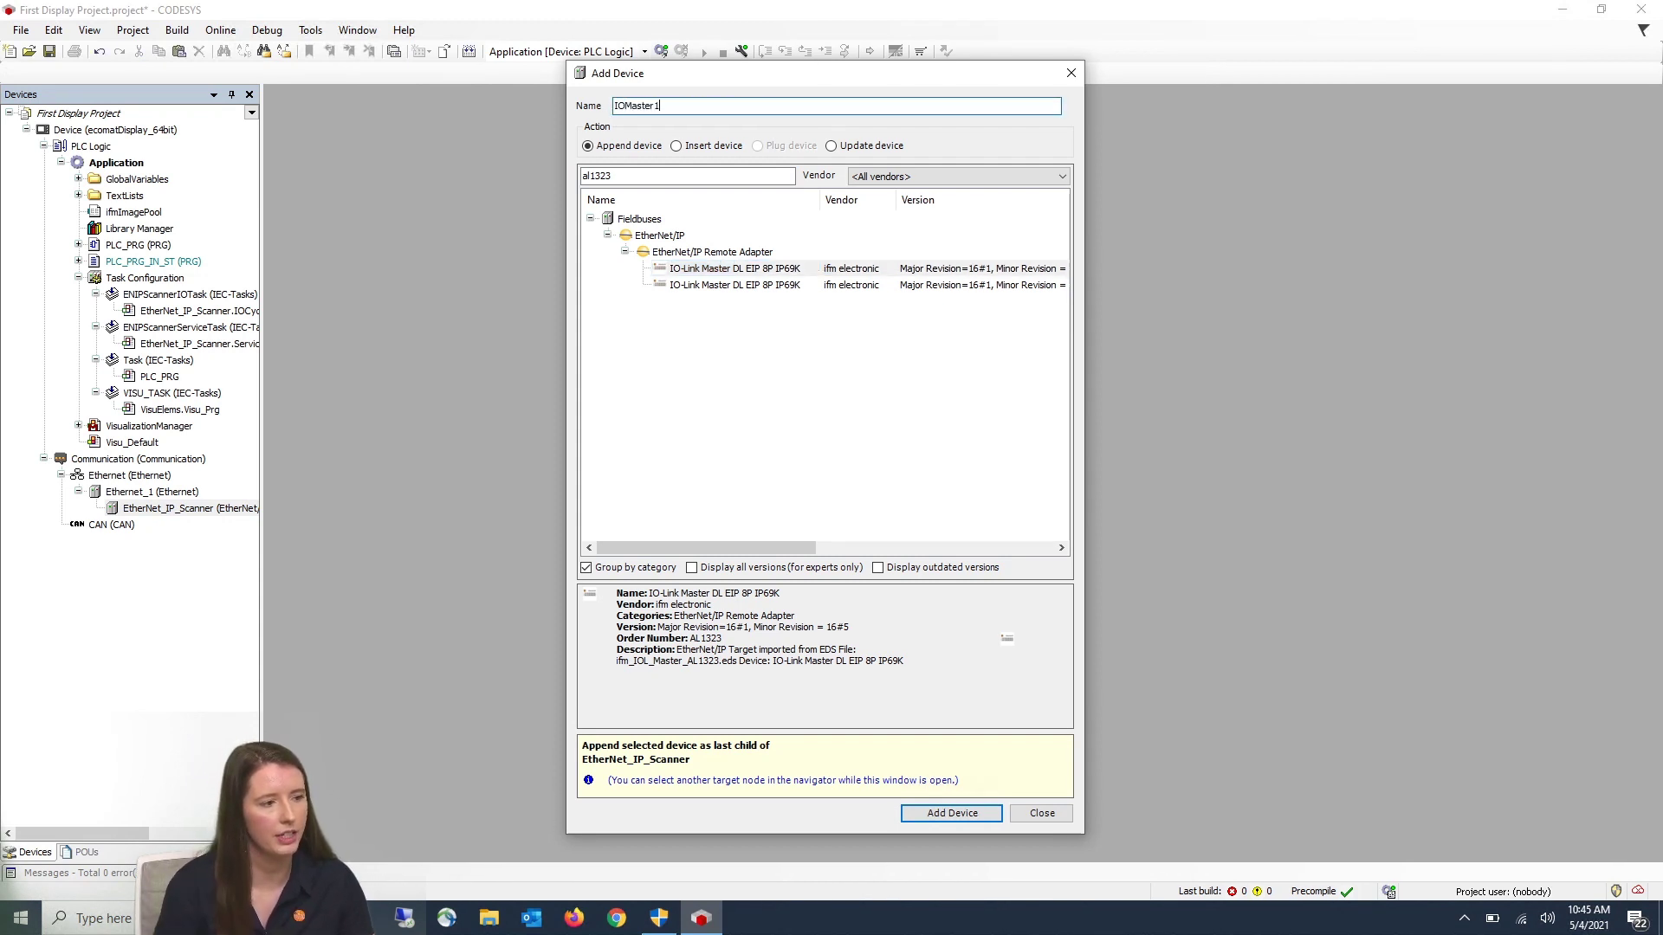
pyautogui.click(966, 813)
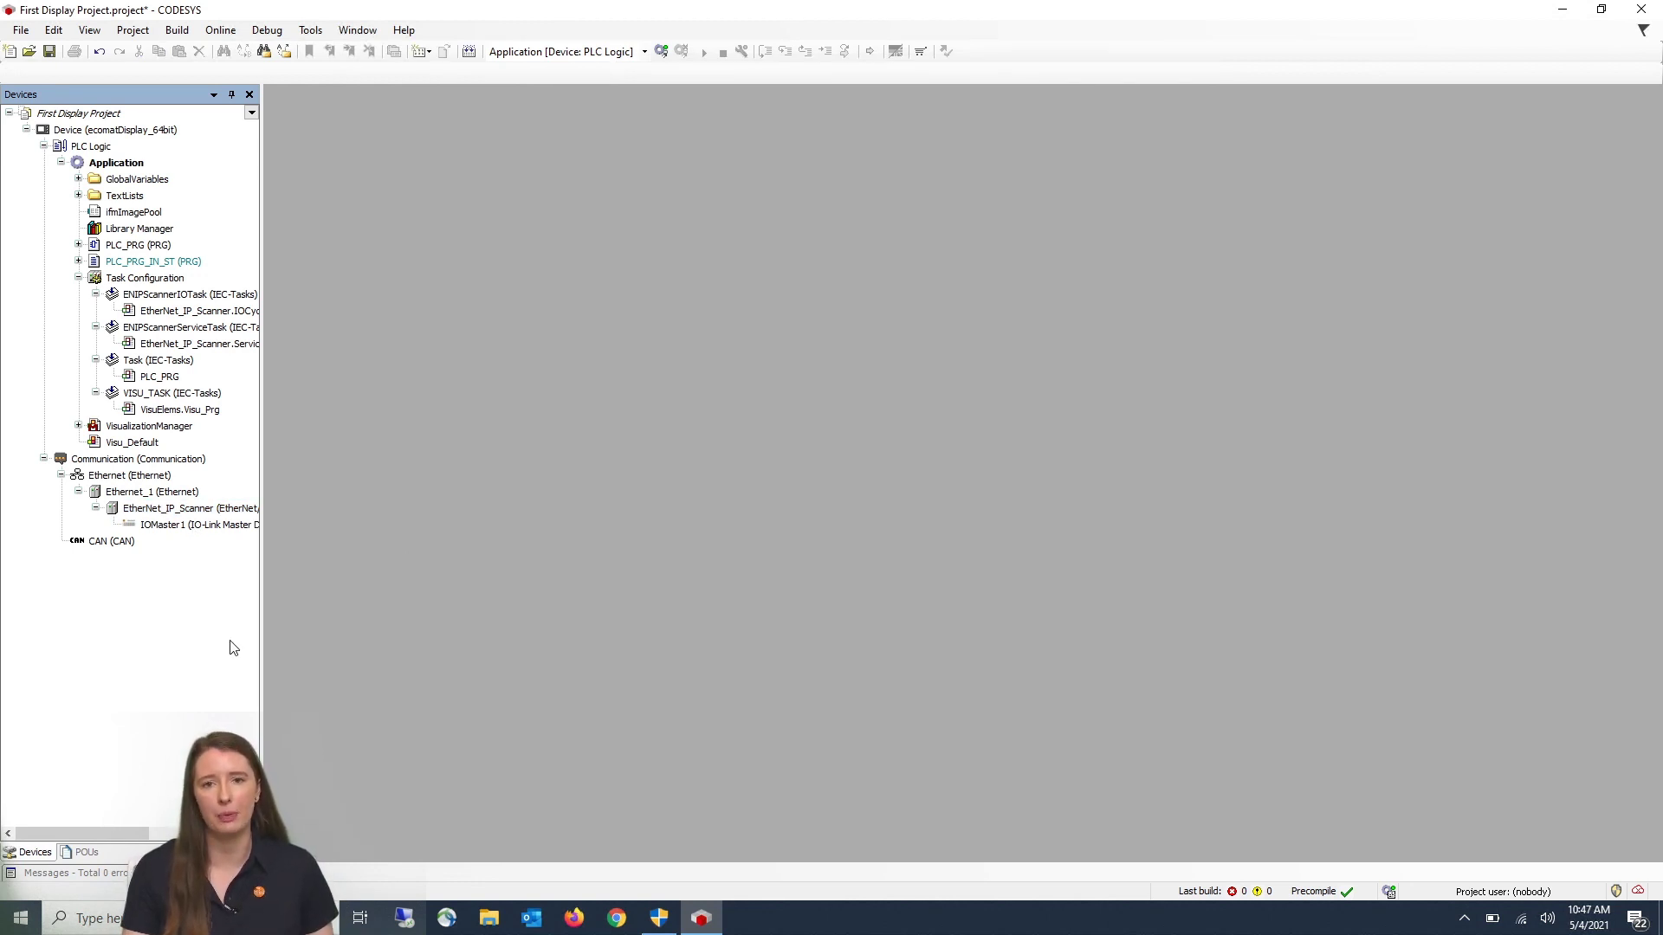
# Scan the network from the display device's communication settings and select the CR1077 as the controller.
pyautogui.doubleClick(90, 132)
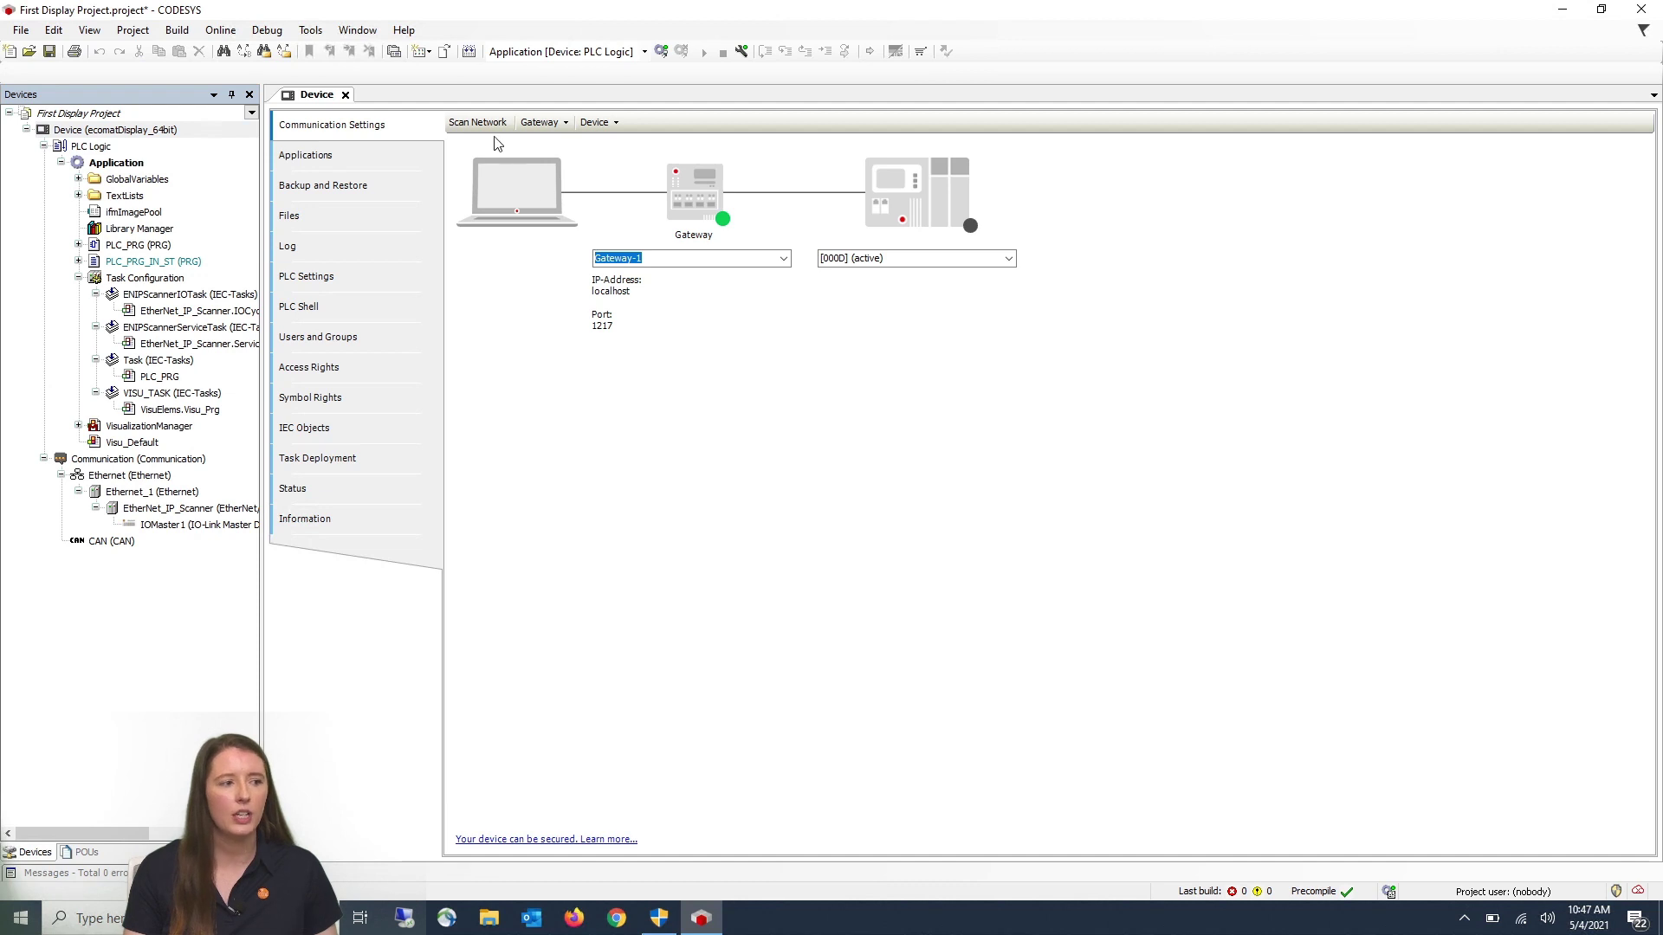
pyautogui.click(483, 127)
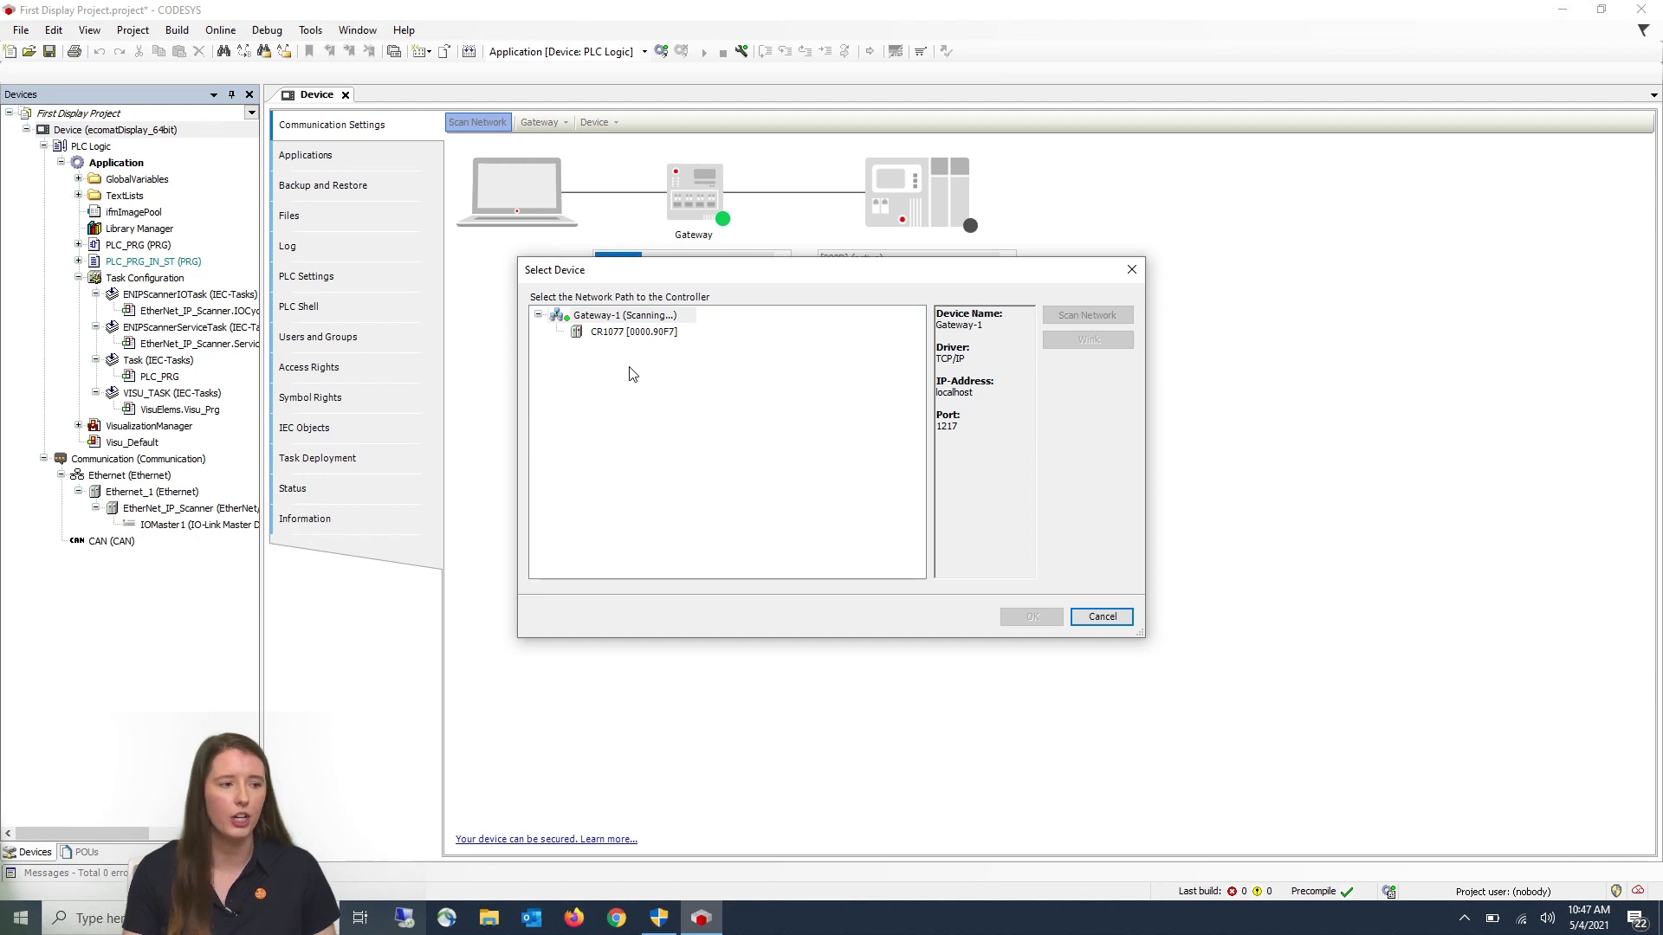
pyautogui.click(618, 336)
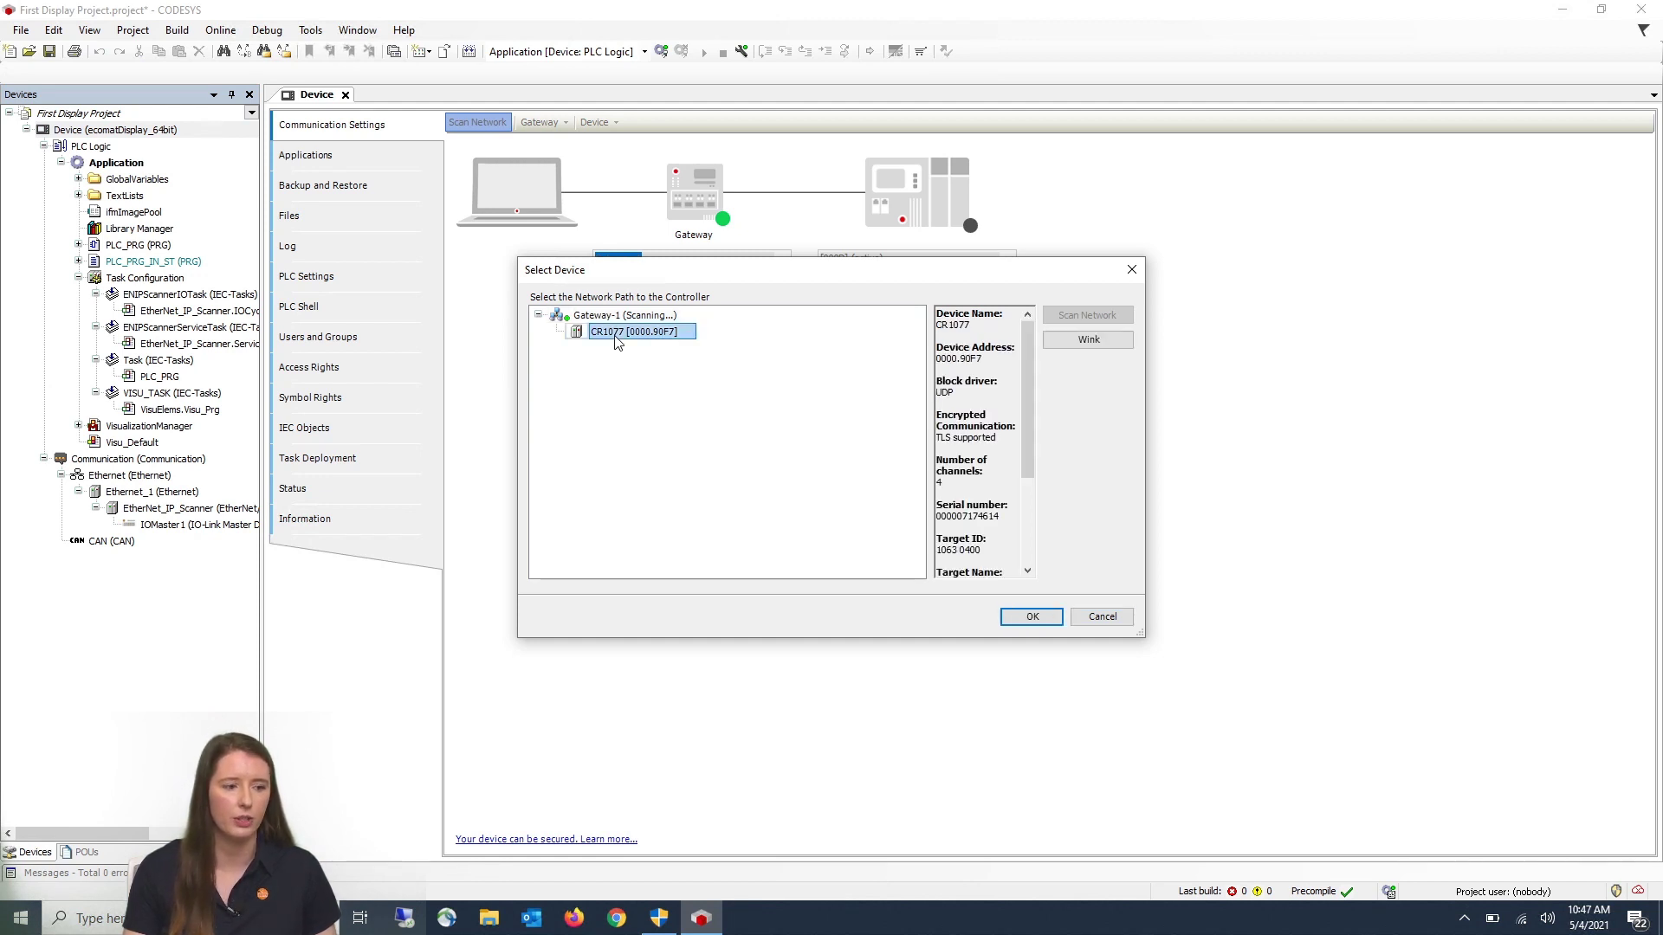
pyautogui.click(1031, 616)
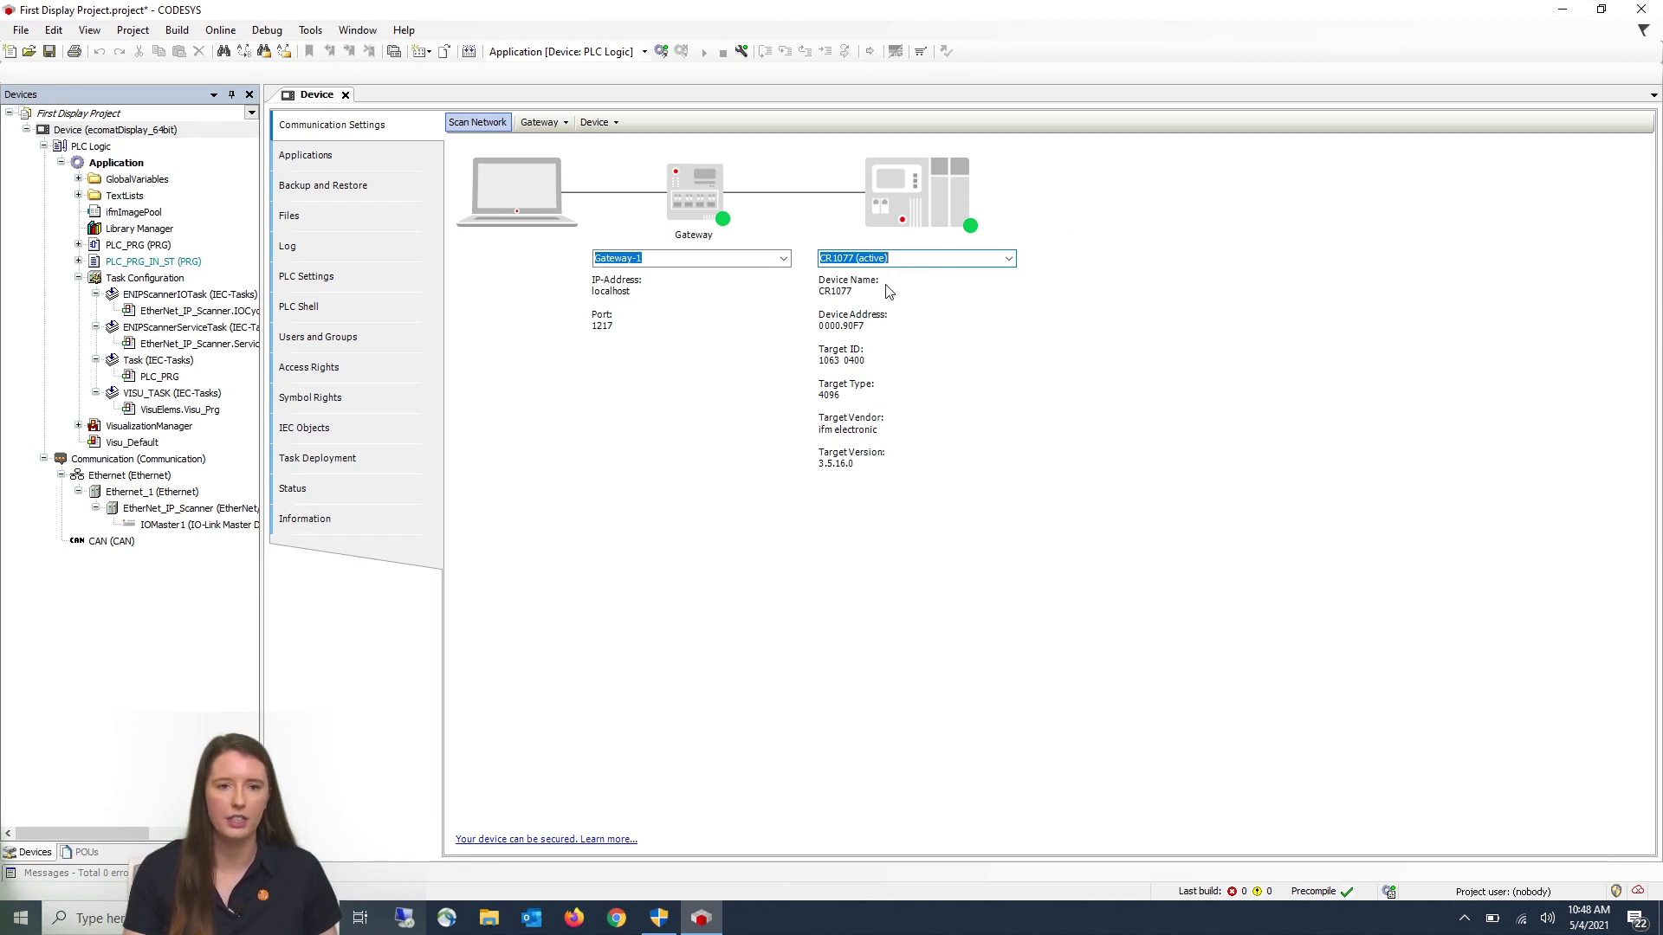
# Assign the br0 network interface with IP address 192.168.1.247 to the Ethernet_1 adapter.
pyautogui.doubleClick(137, 495)
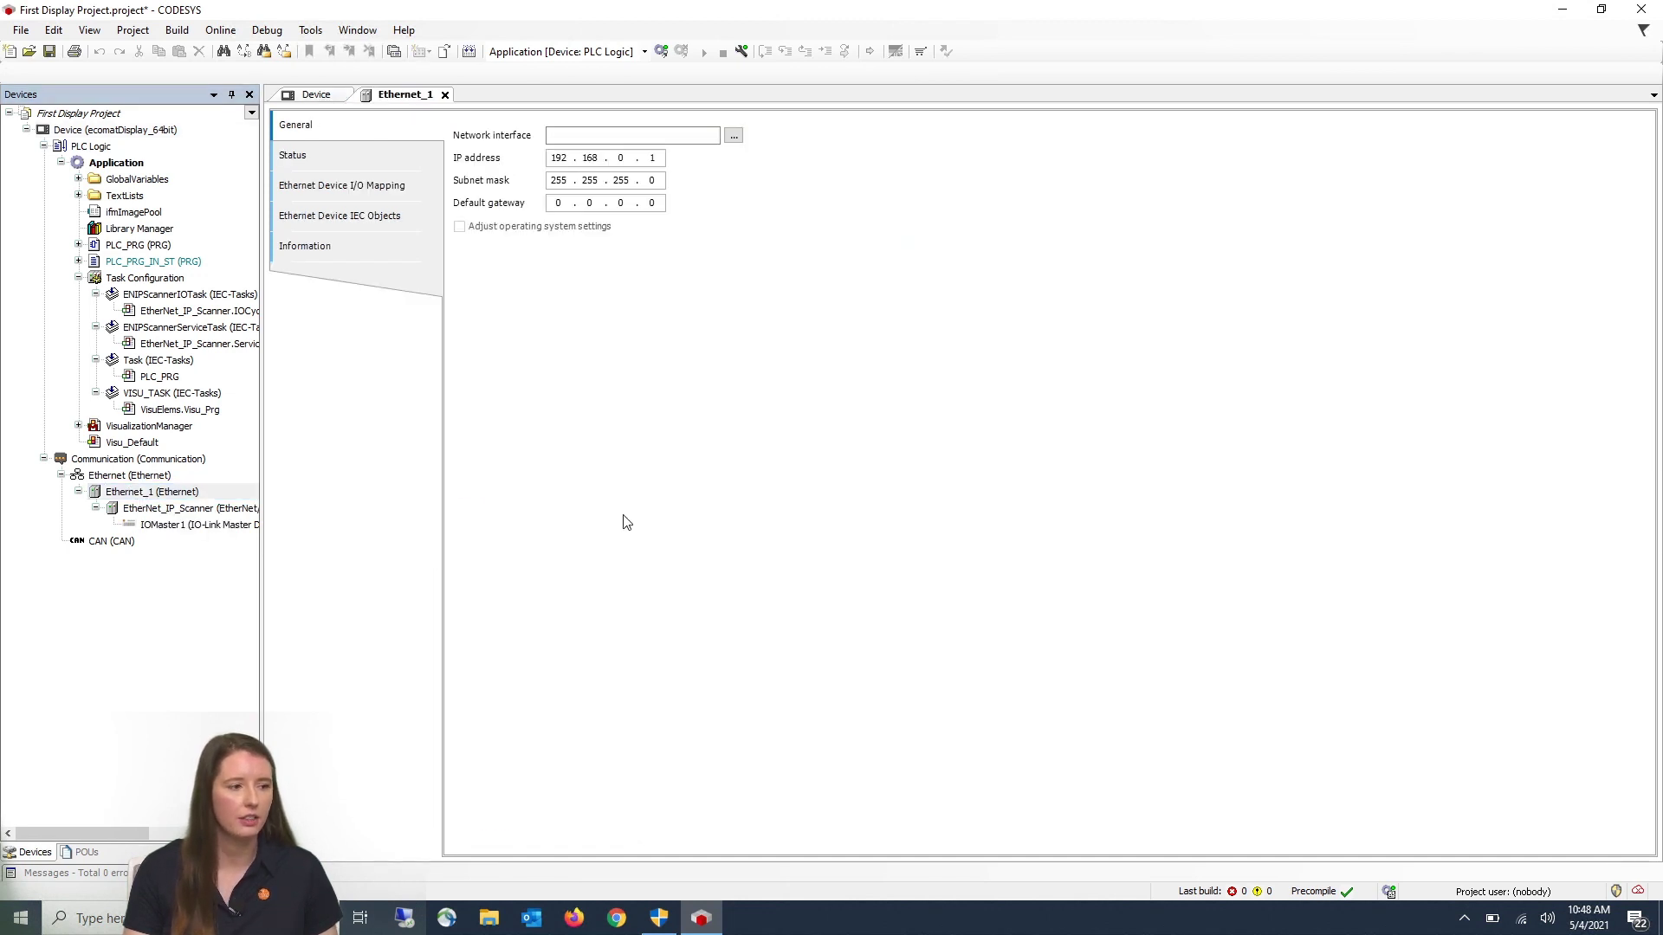
pyautogui.click(733, 139)
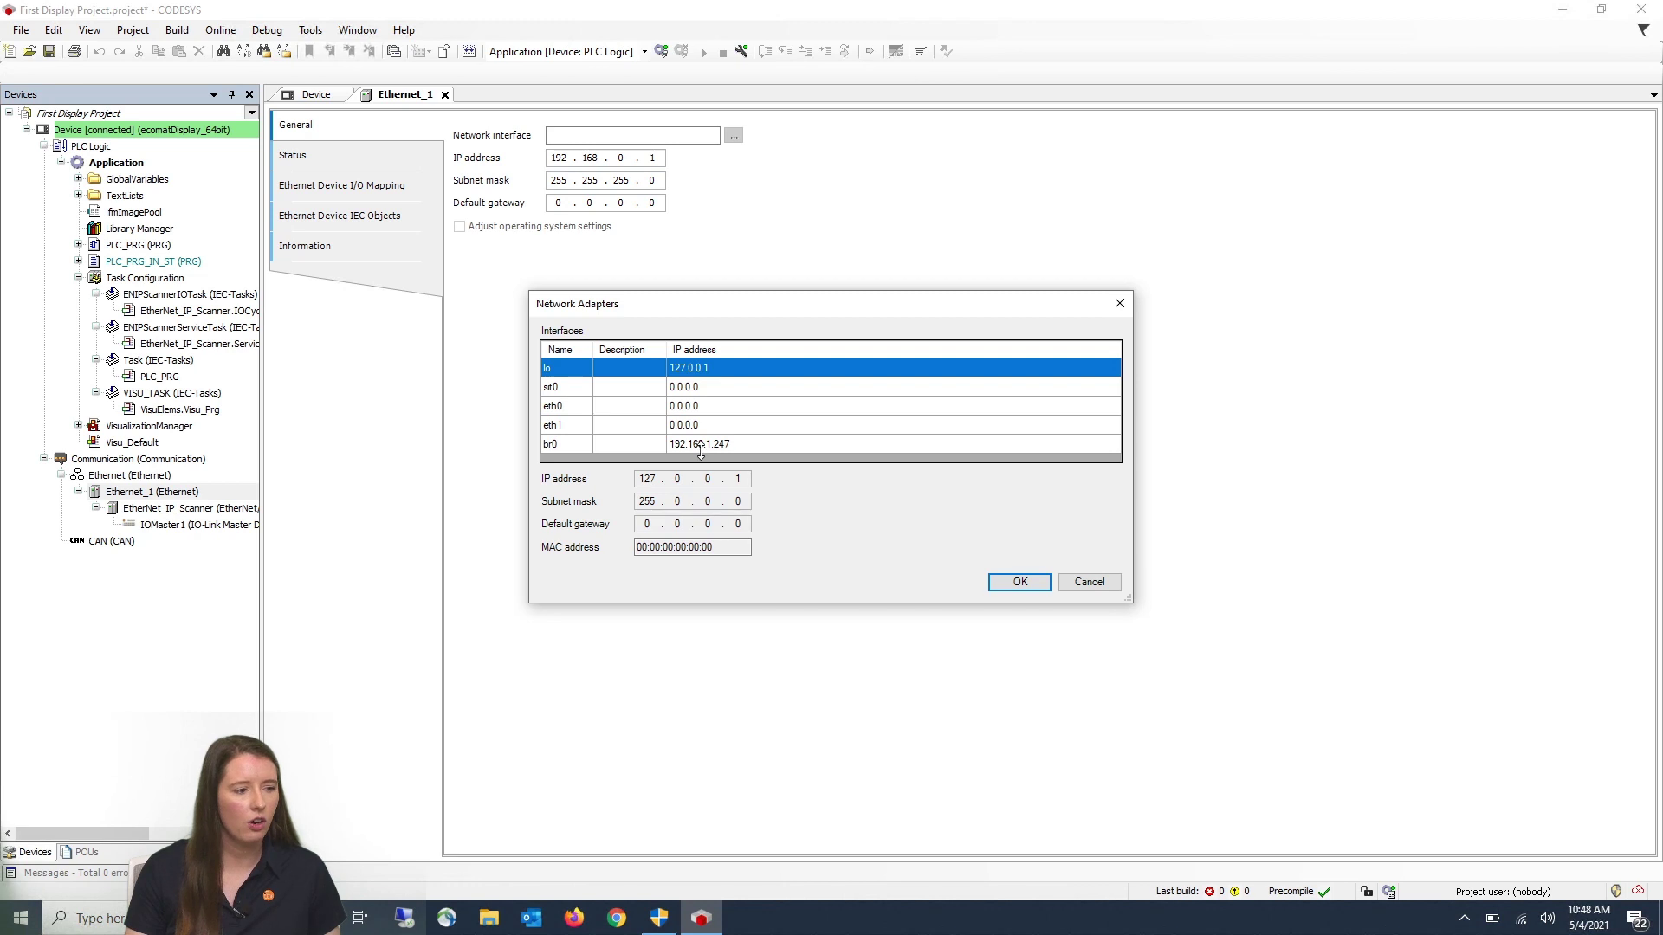
pyautogui.click(762, 445)
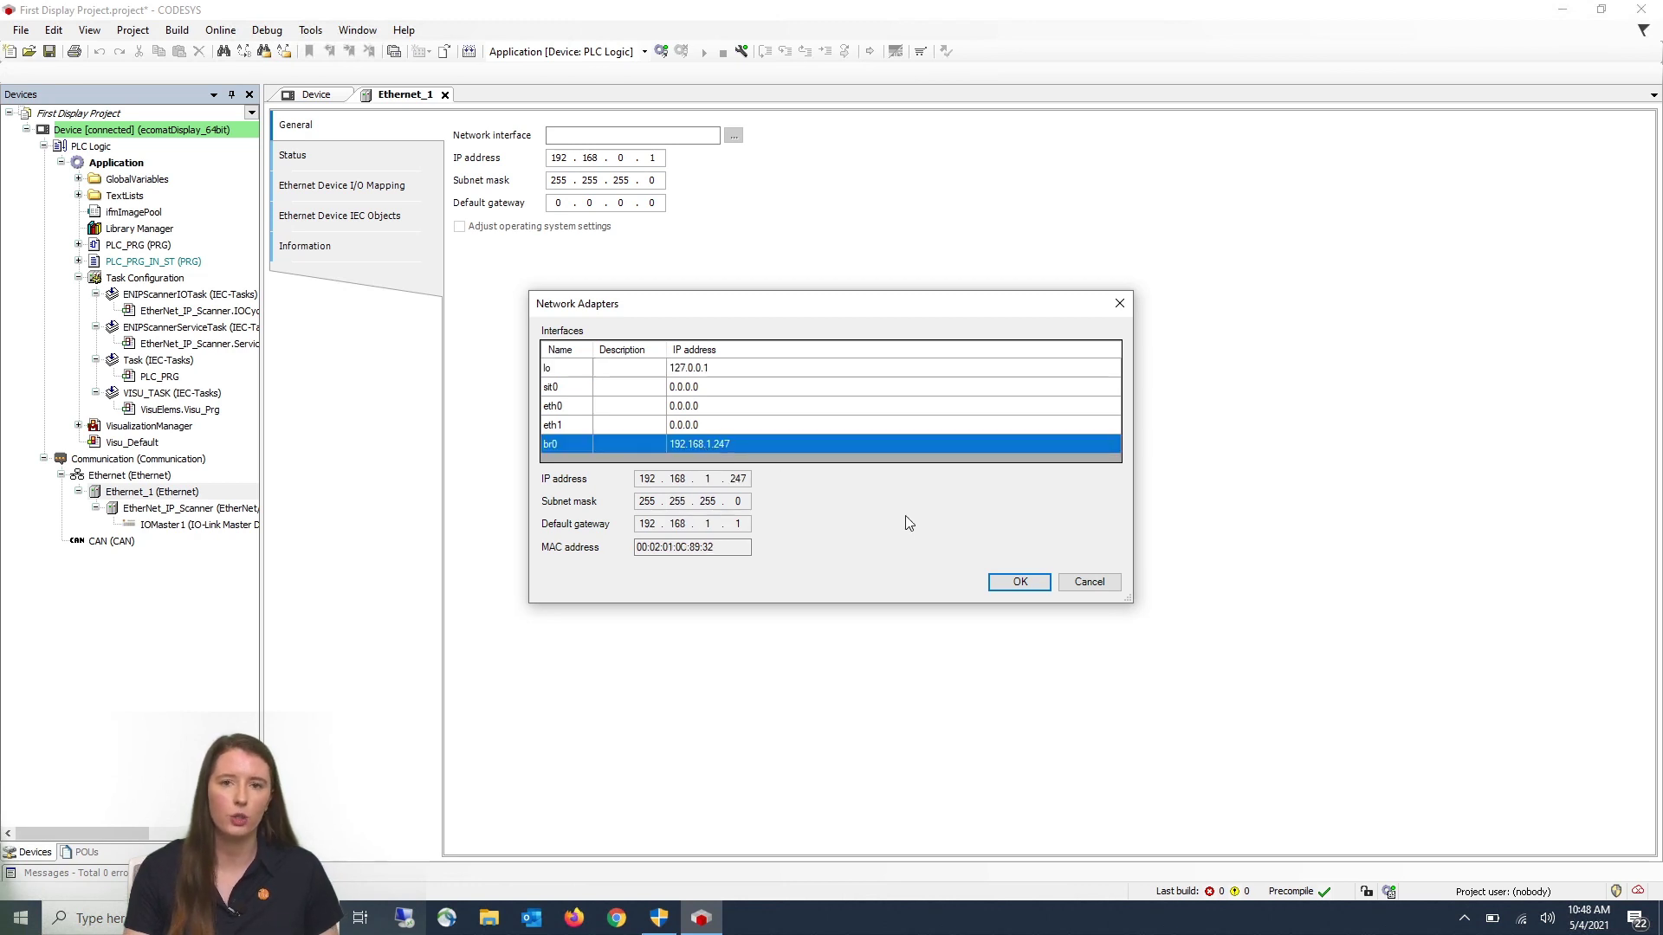
pyautogui.click(1021, 583)
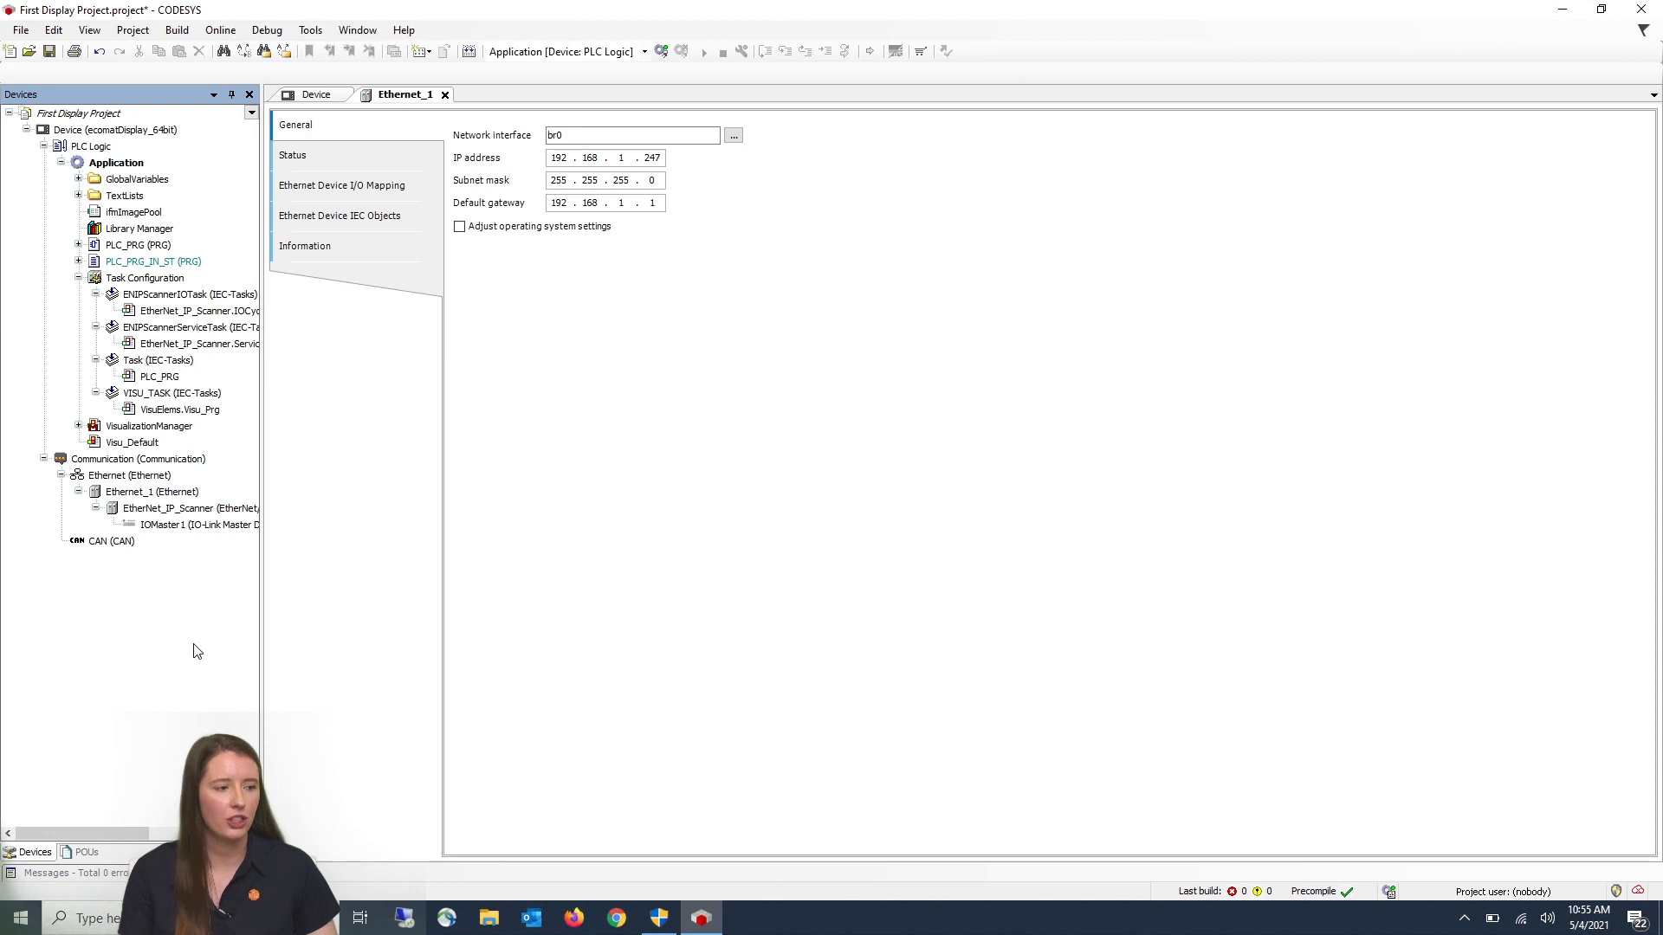
# Set the IP address of IOMaster1 to 192.168.1.250.
pyautogui.doubleClick(168, 527)
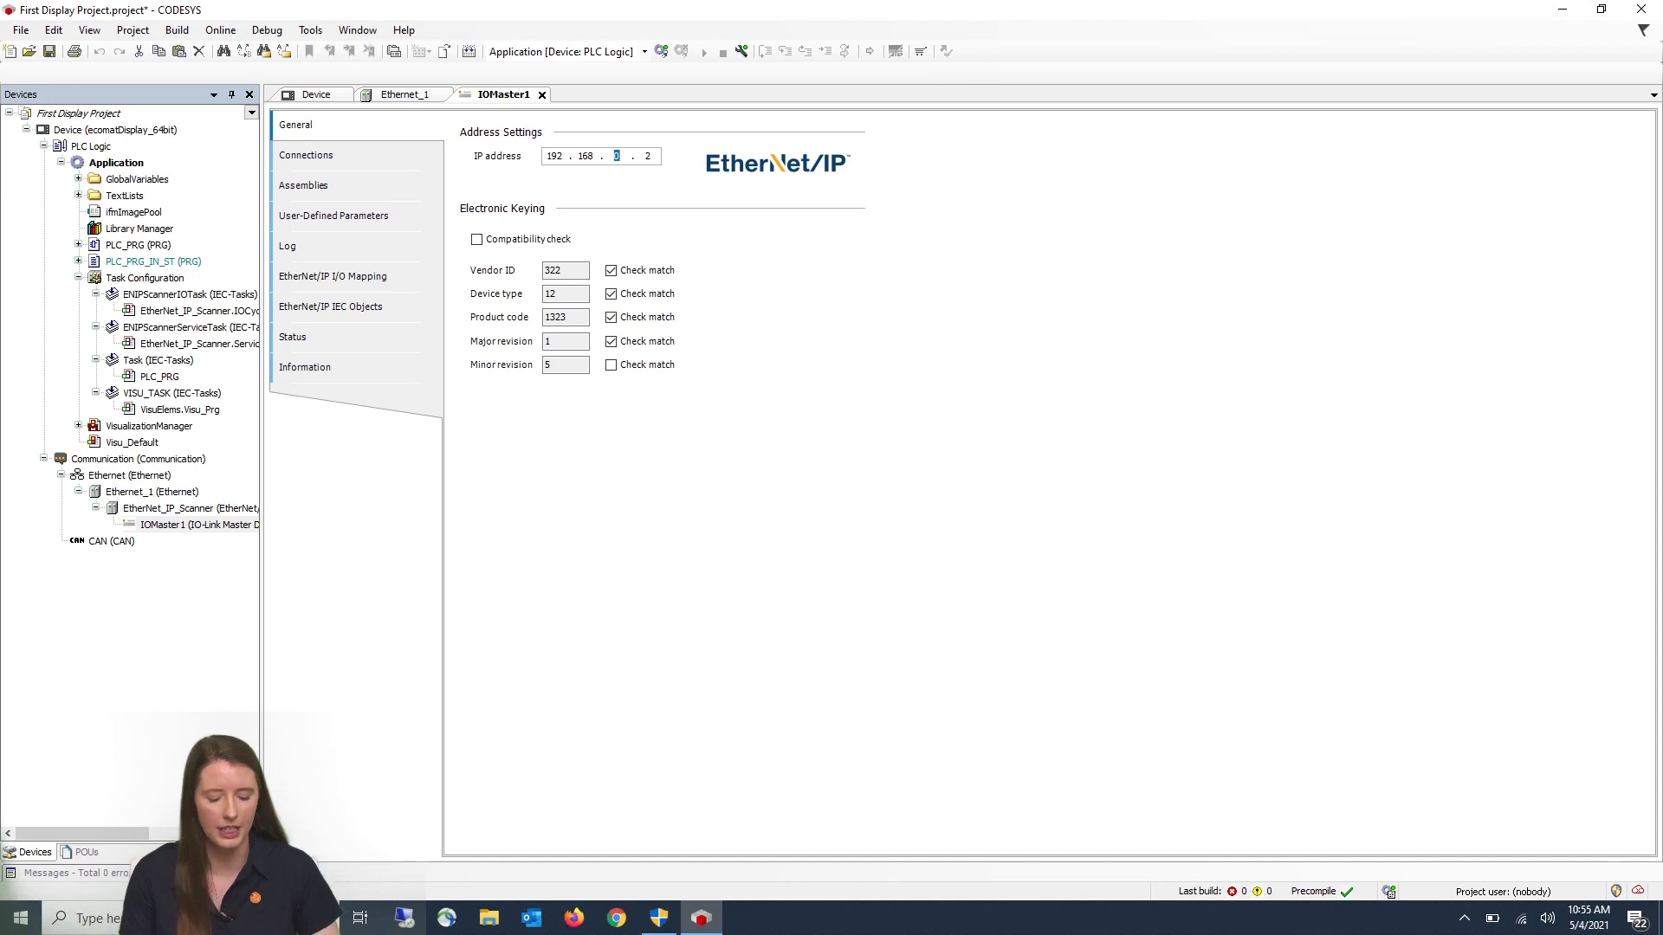
pyautogui.write('1')
pyautogui.press('.')
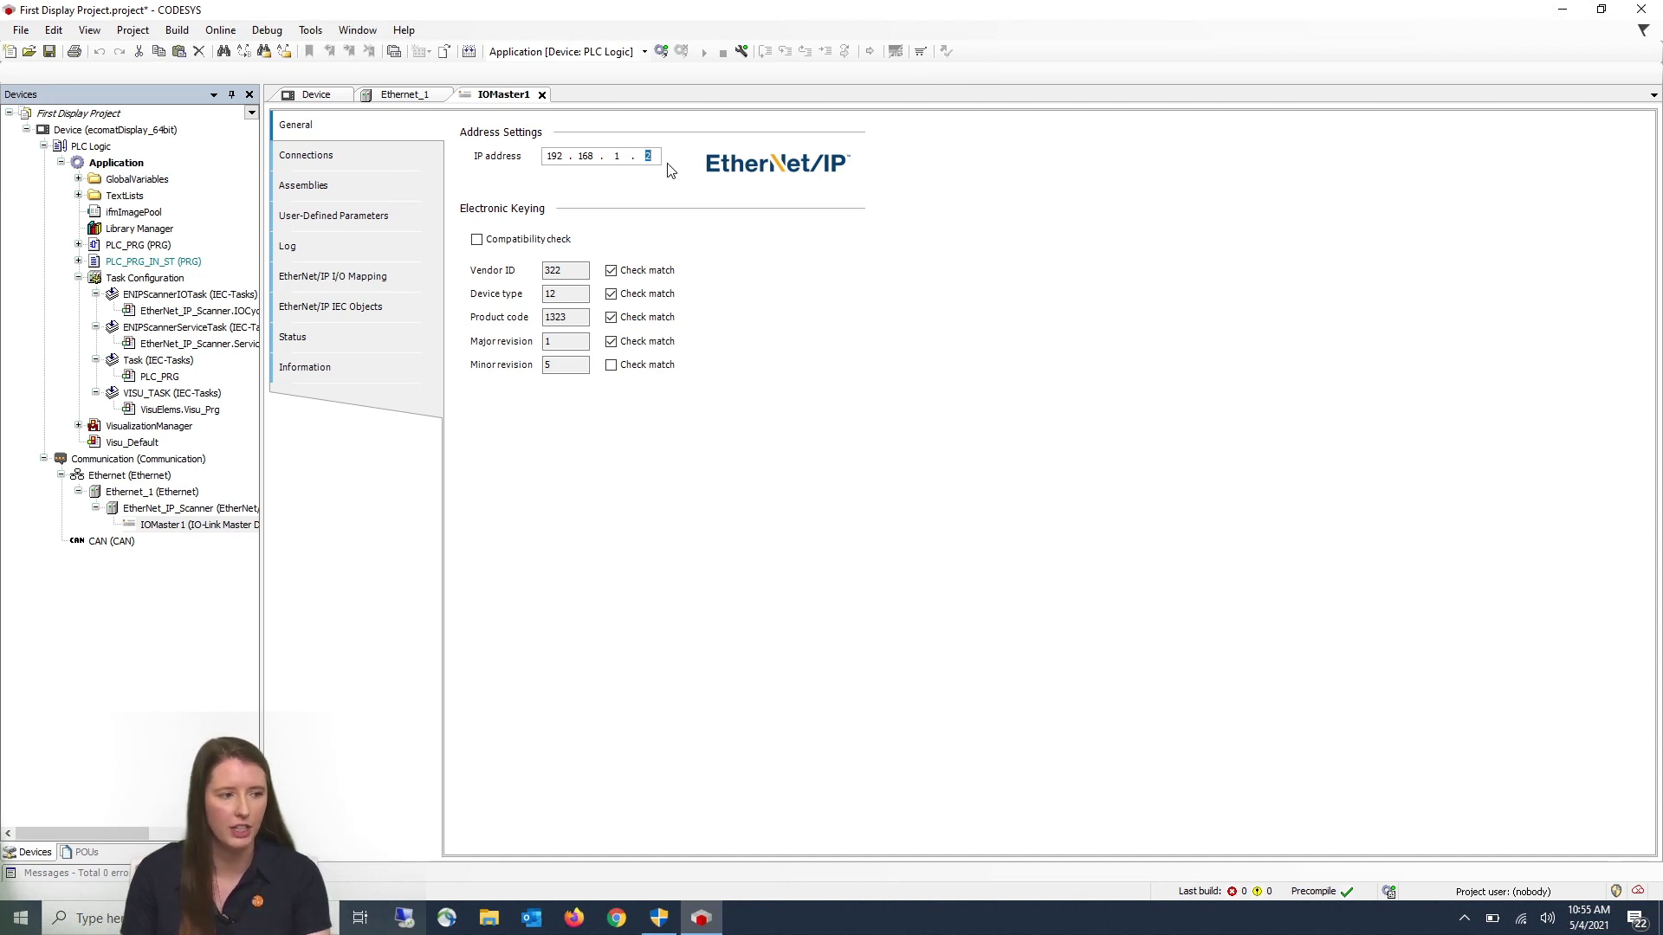
pyautogui.write('250')
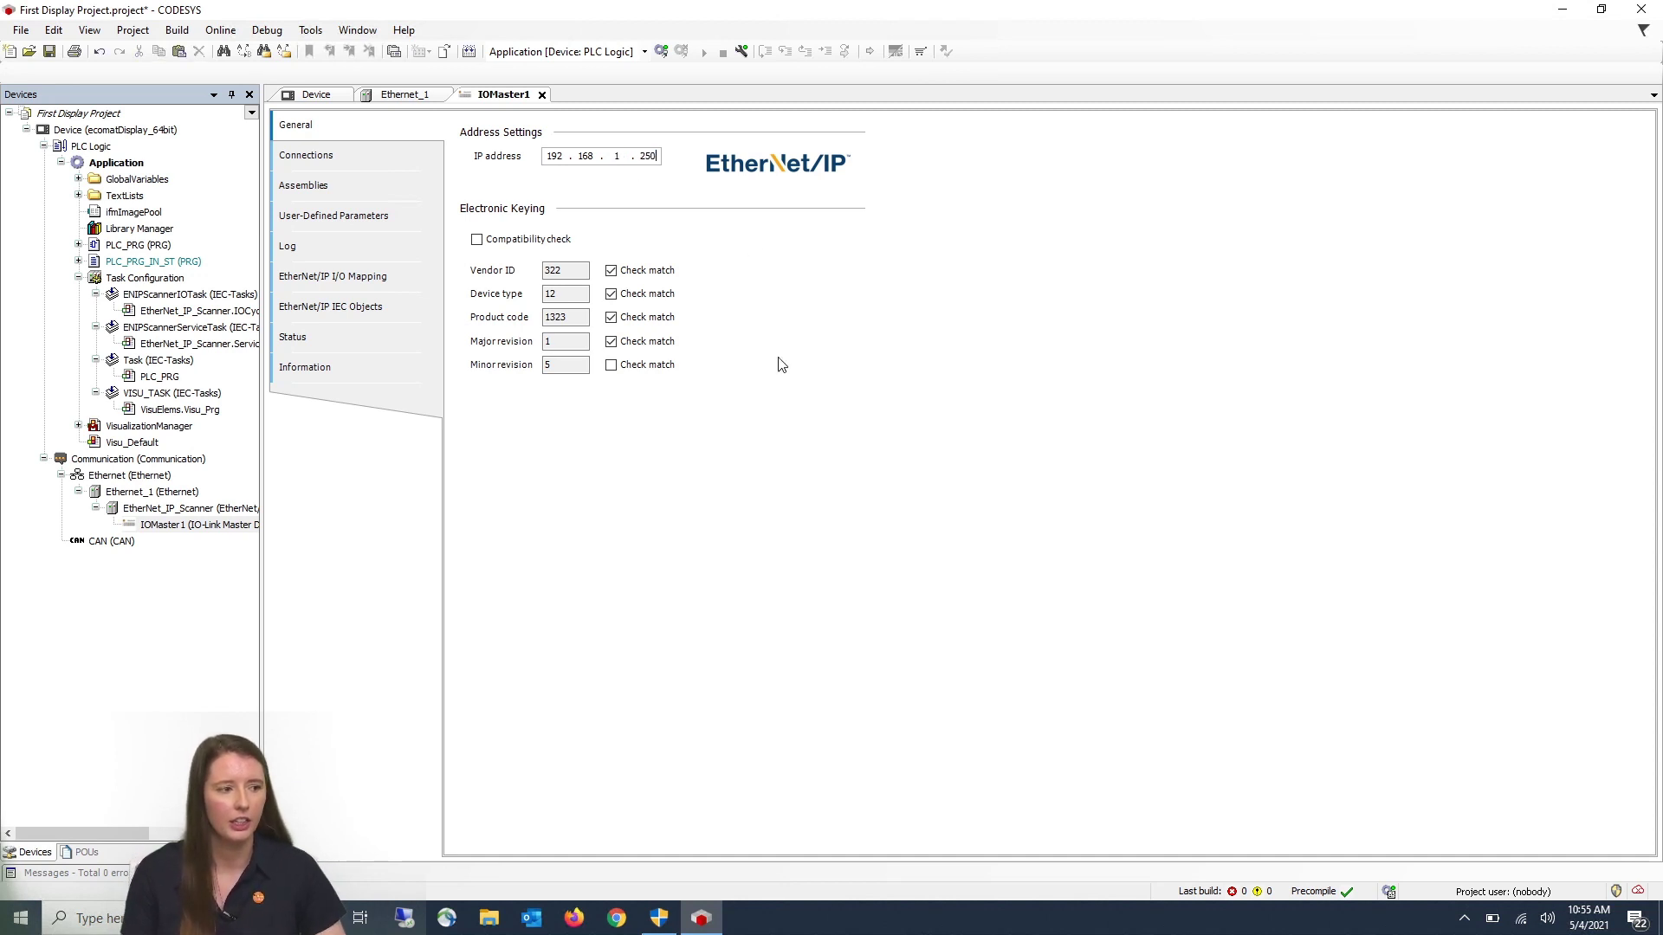
# Map a new variable named InputMaster1 to input channel %IW0 in IOMaster1's EtherNet/IP I/O mapping.
pyautogui.click(338, 288)
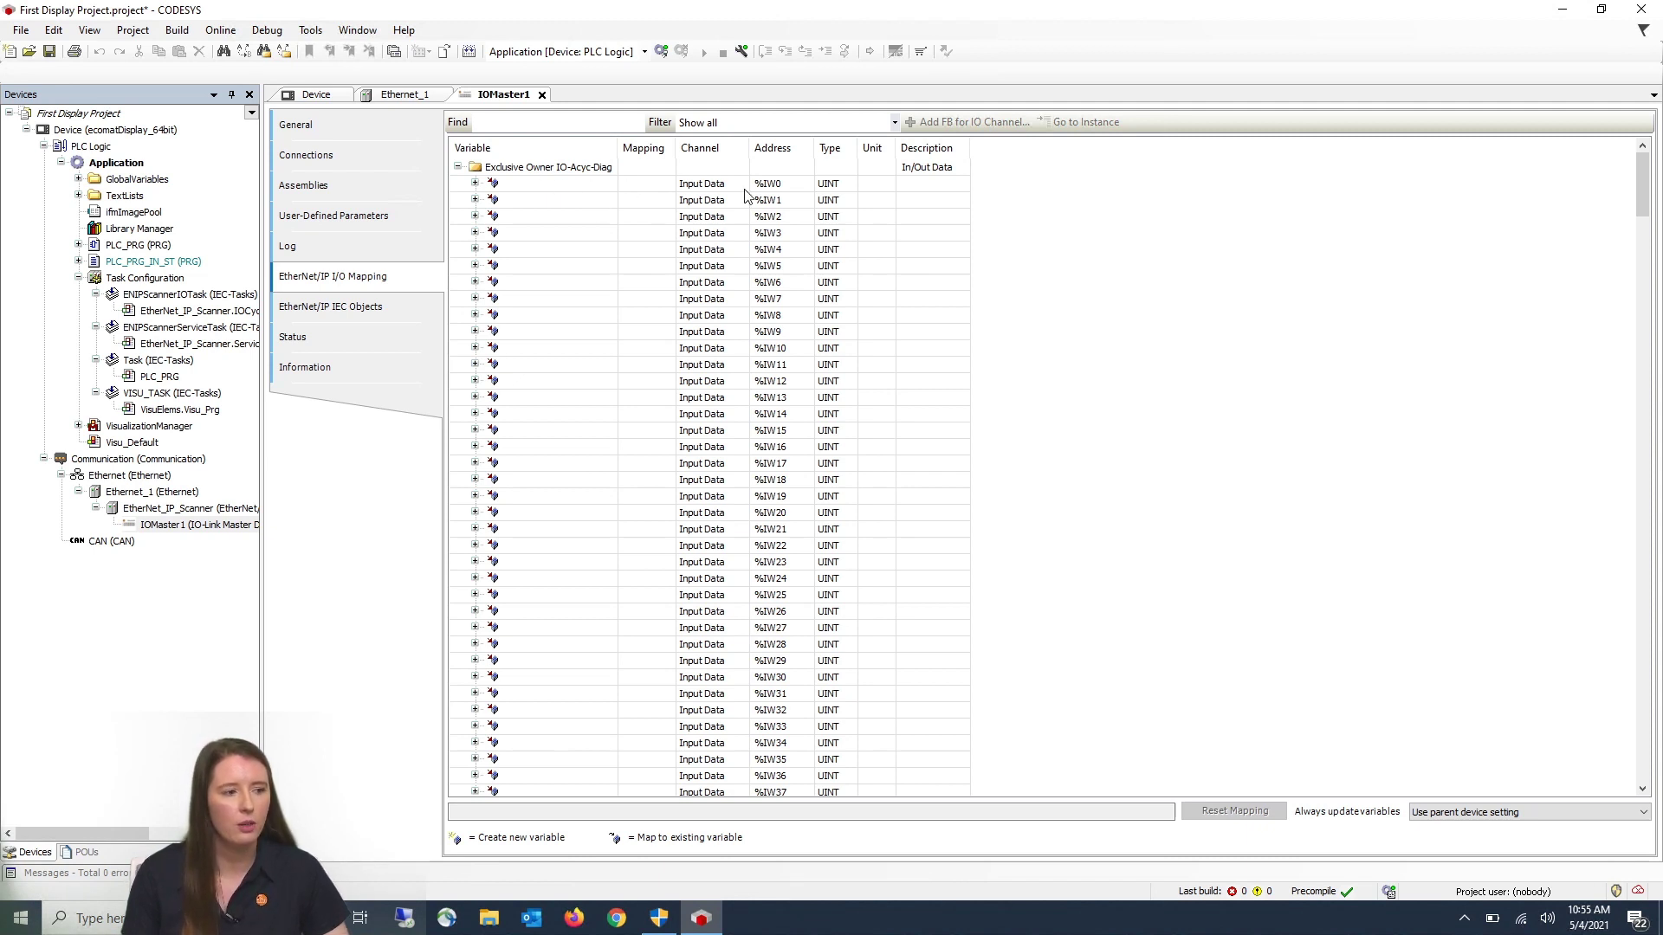
pyautogui.click(556, 187)
pyautogui.click(557, 187)
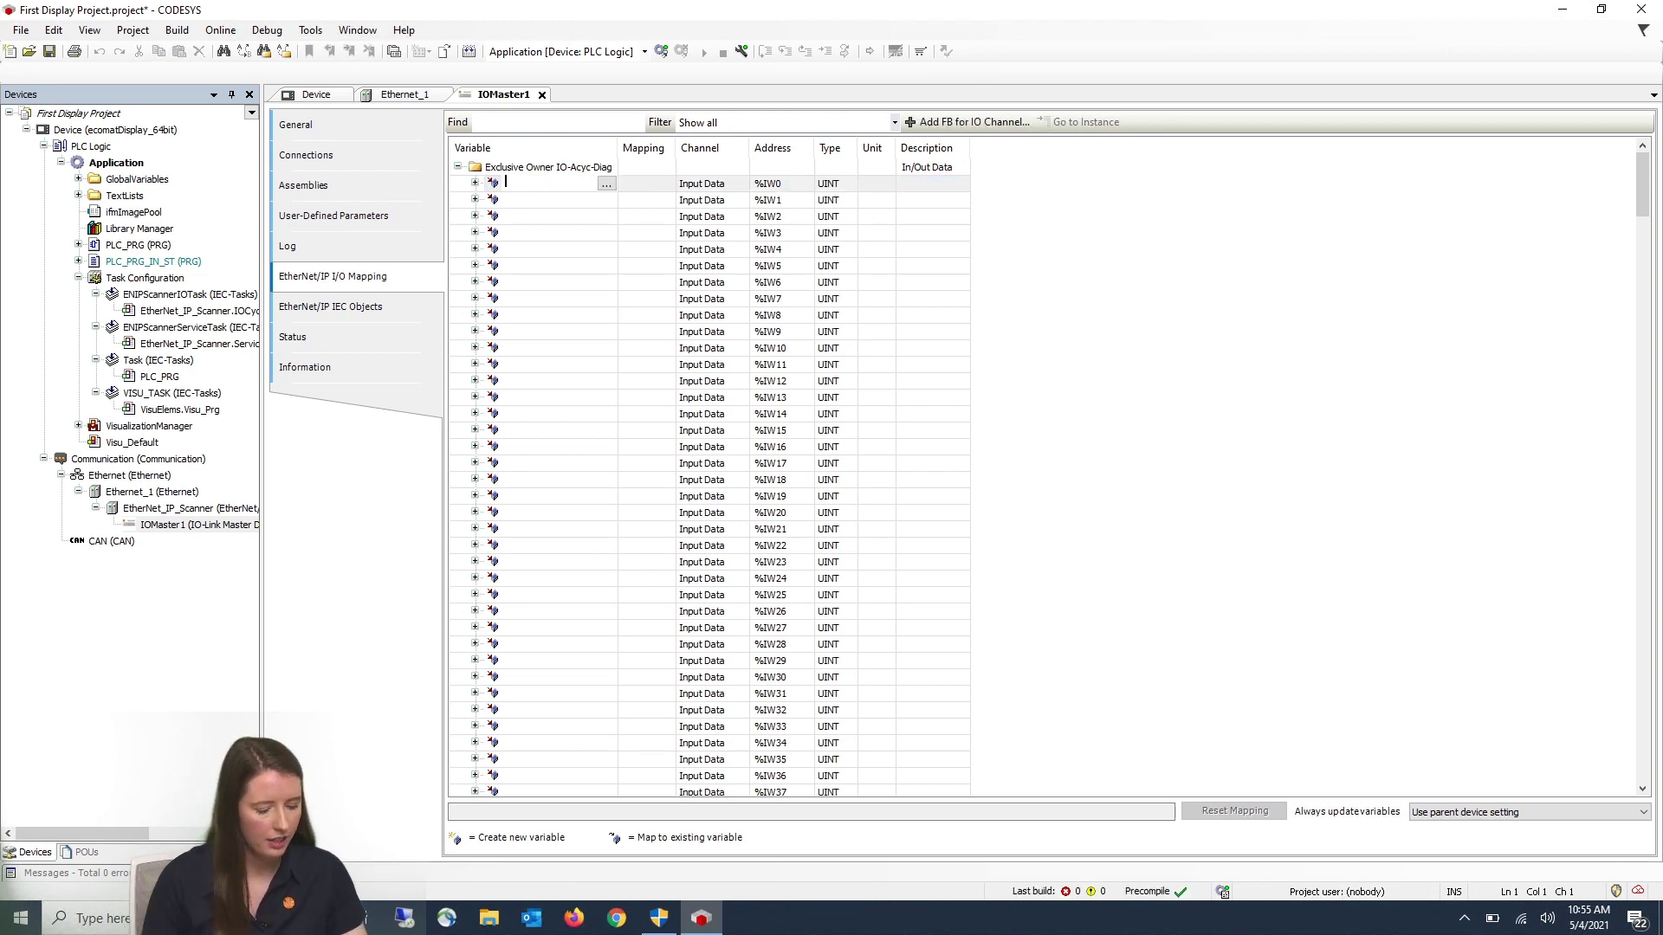
pyautogui.write('InputMaster1')
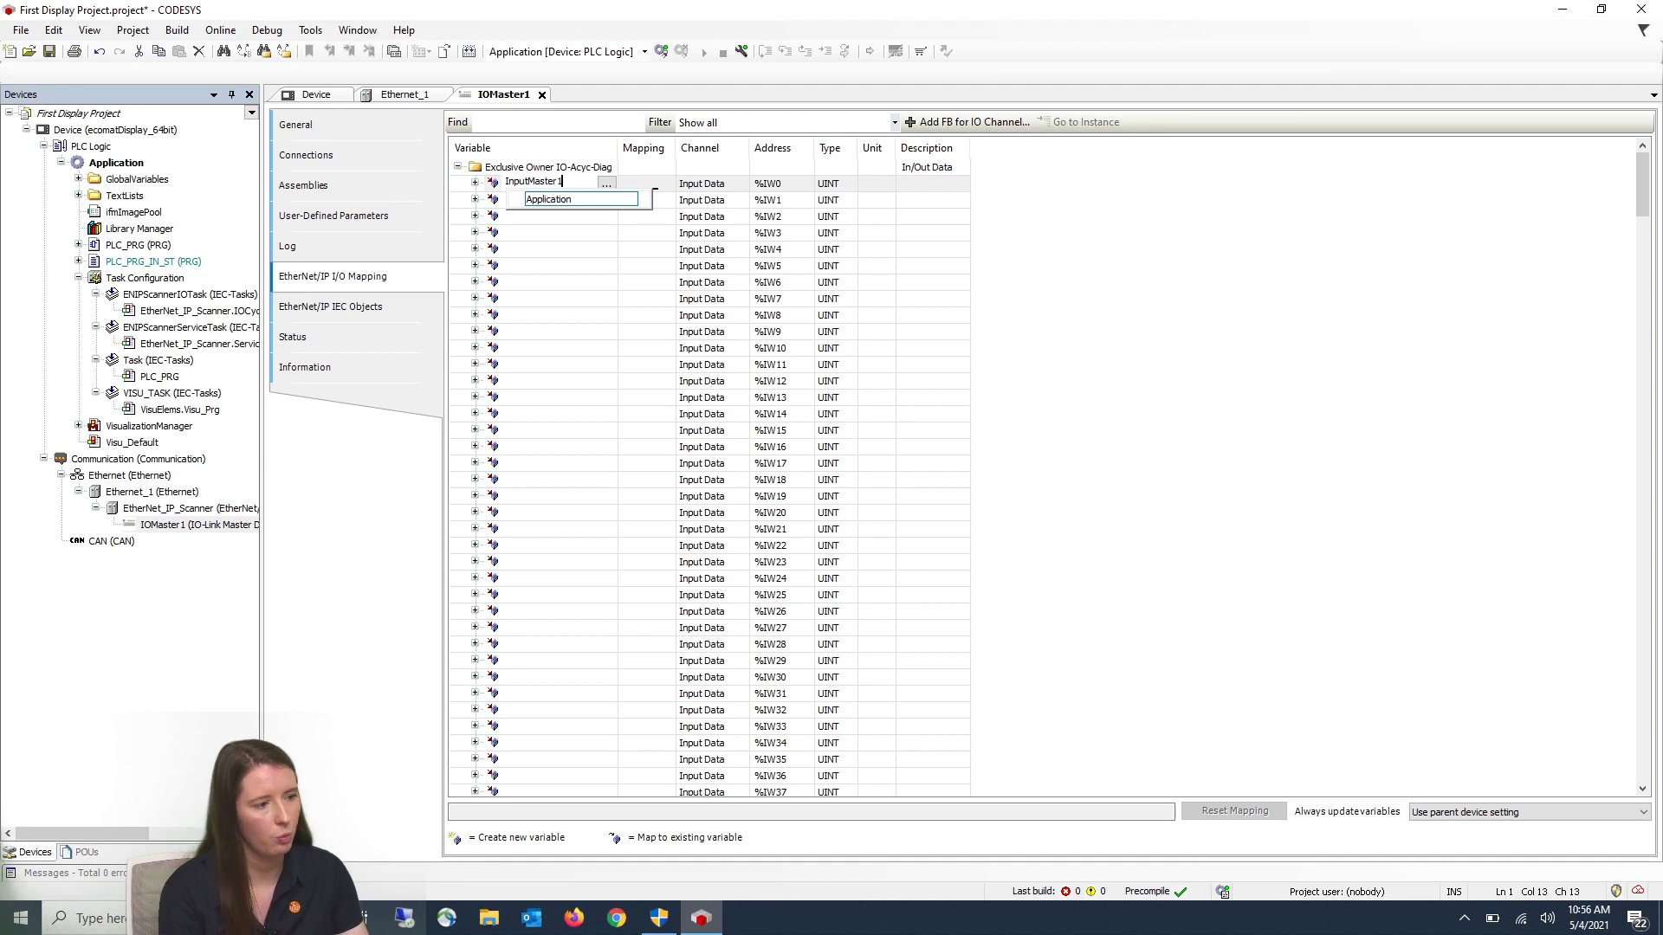
pyautogui.press('Return')
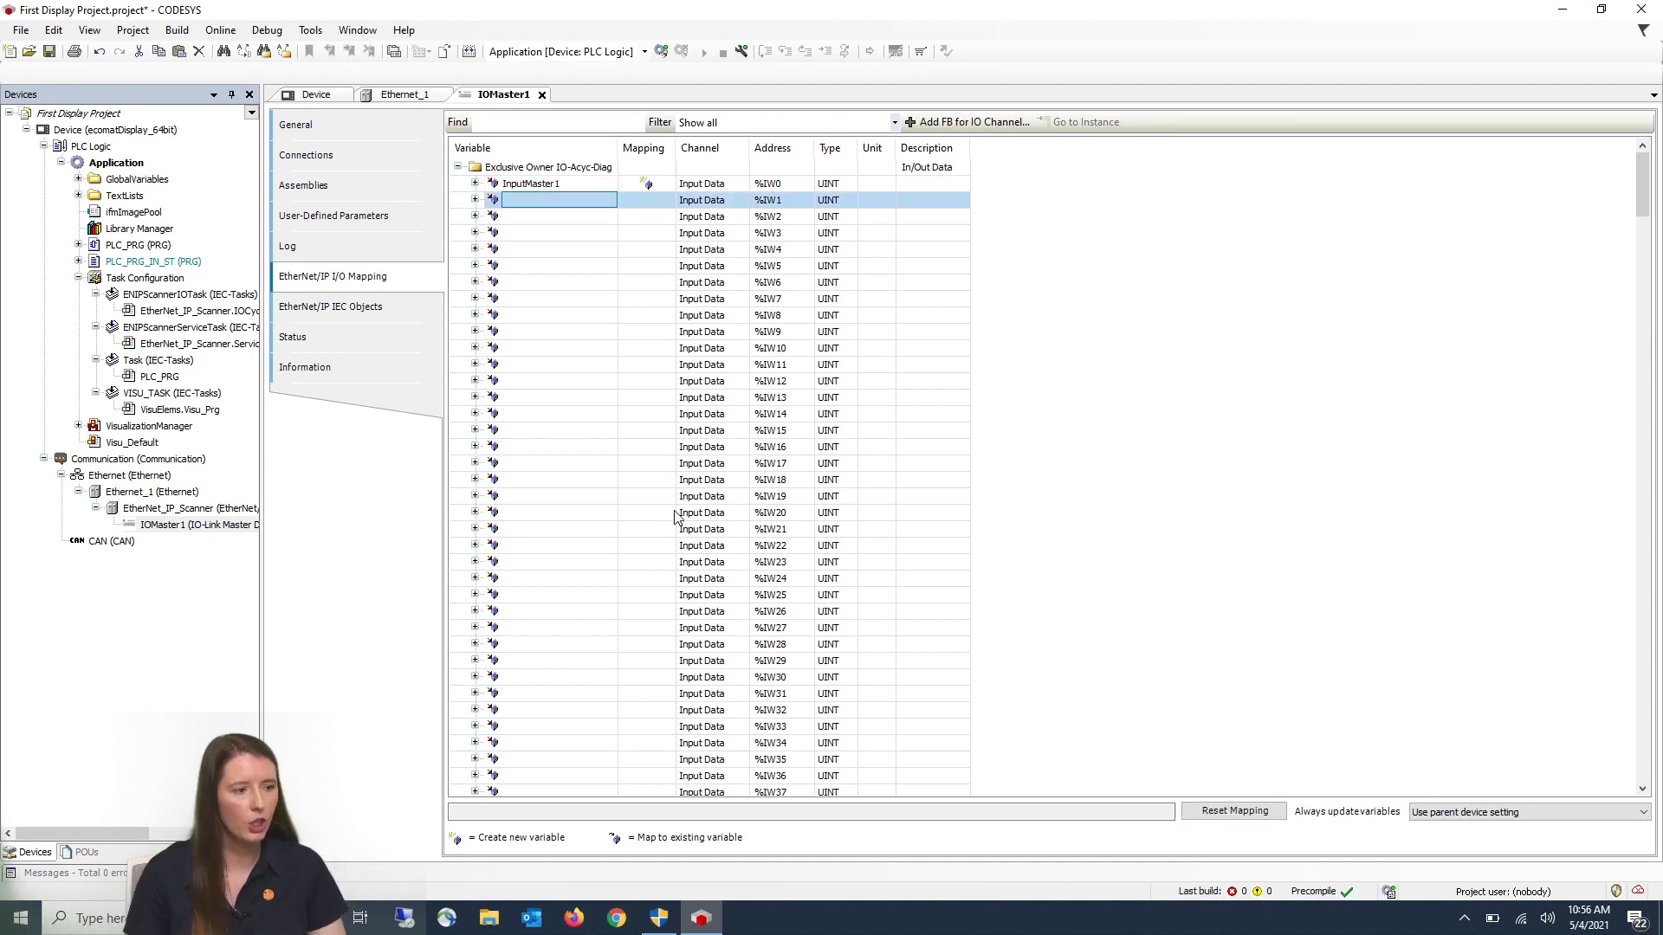
# Map a new variable named OutputMaster1 to output channel %QW0 and set variable updating to Enabled 2 (always in bus cycle task).
pyautogui.scroll(-15, 679, 516)
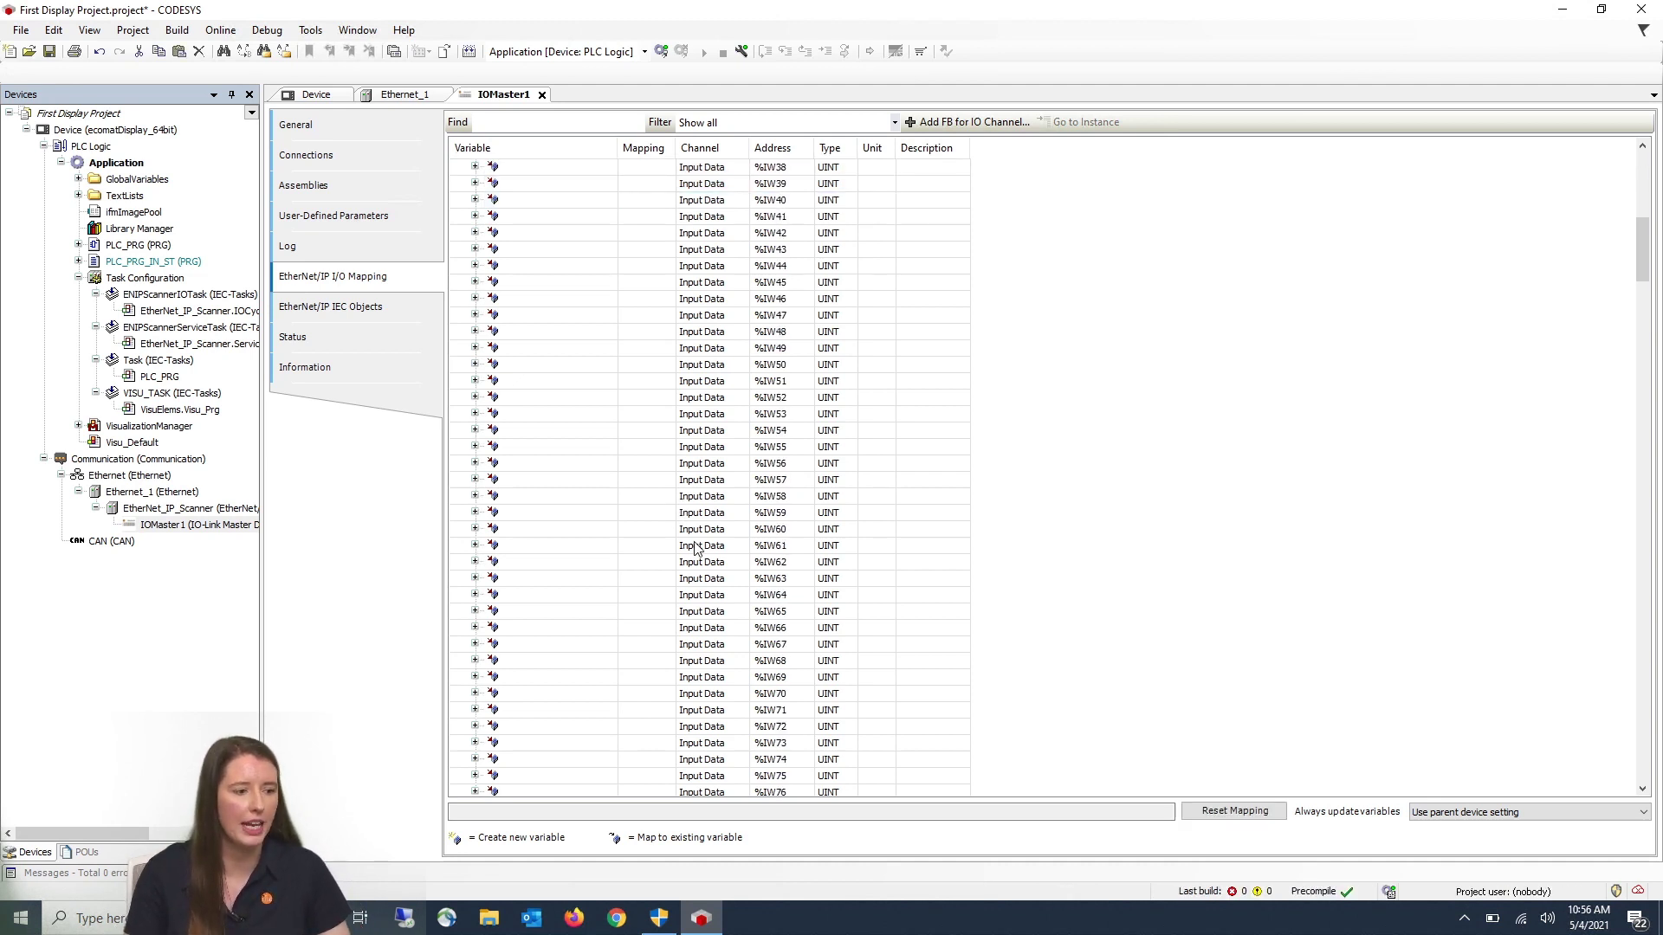
pyautogui.scroll(-20, 692, 542)
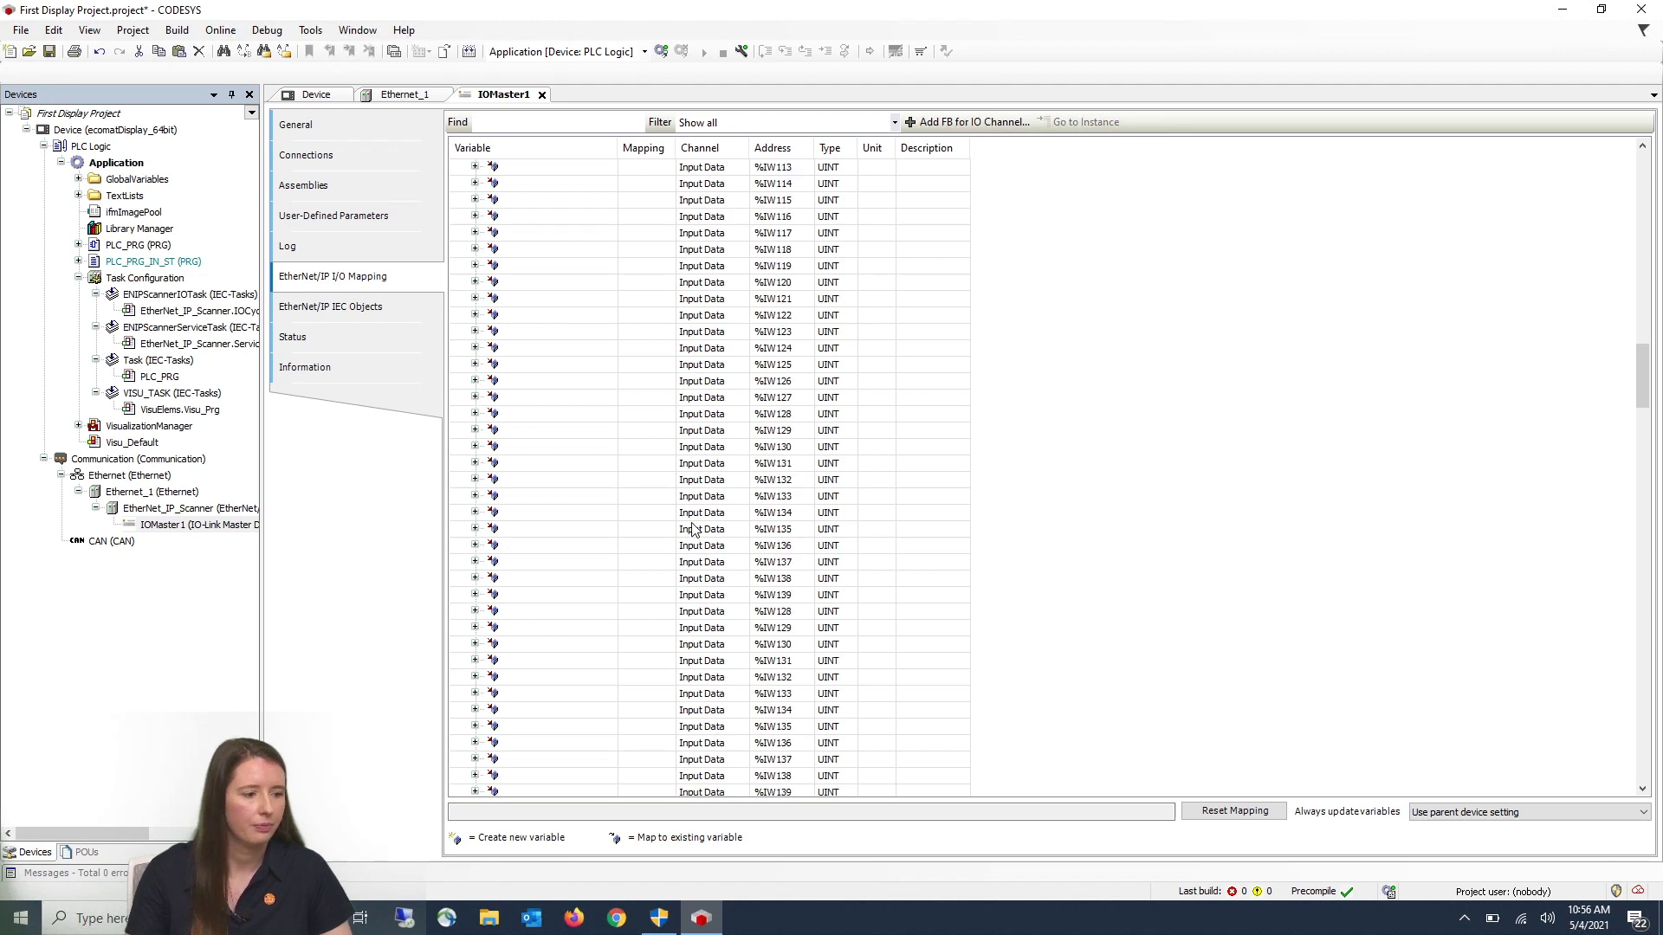
pyautogui.scroll(-5, 693, 527)
pyautogui.scroll(-15, 693, 529)
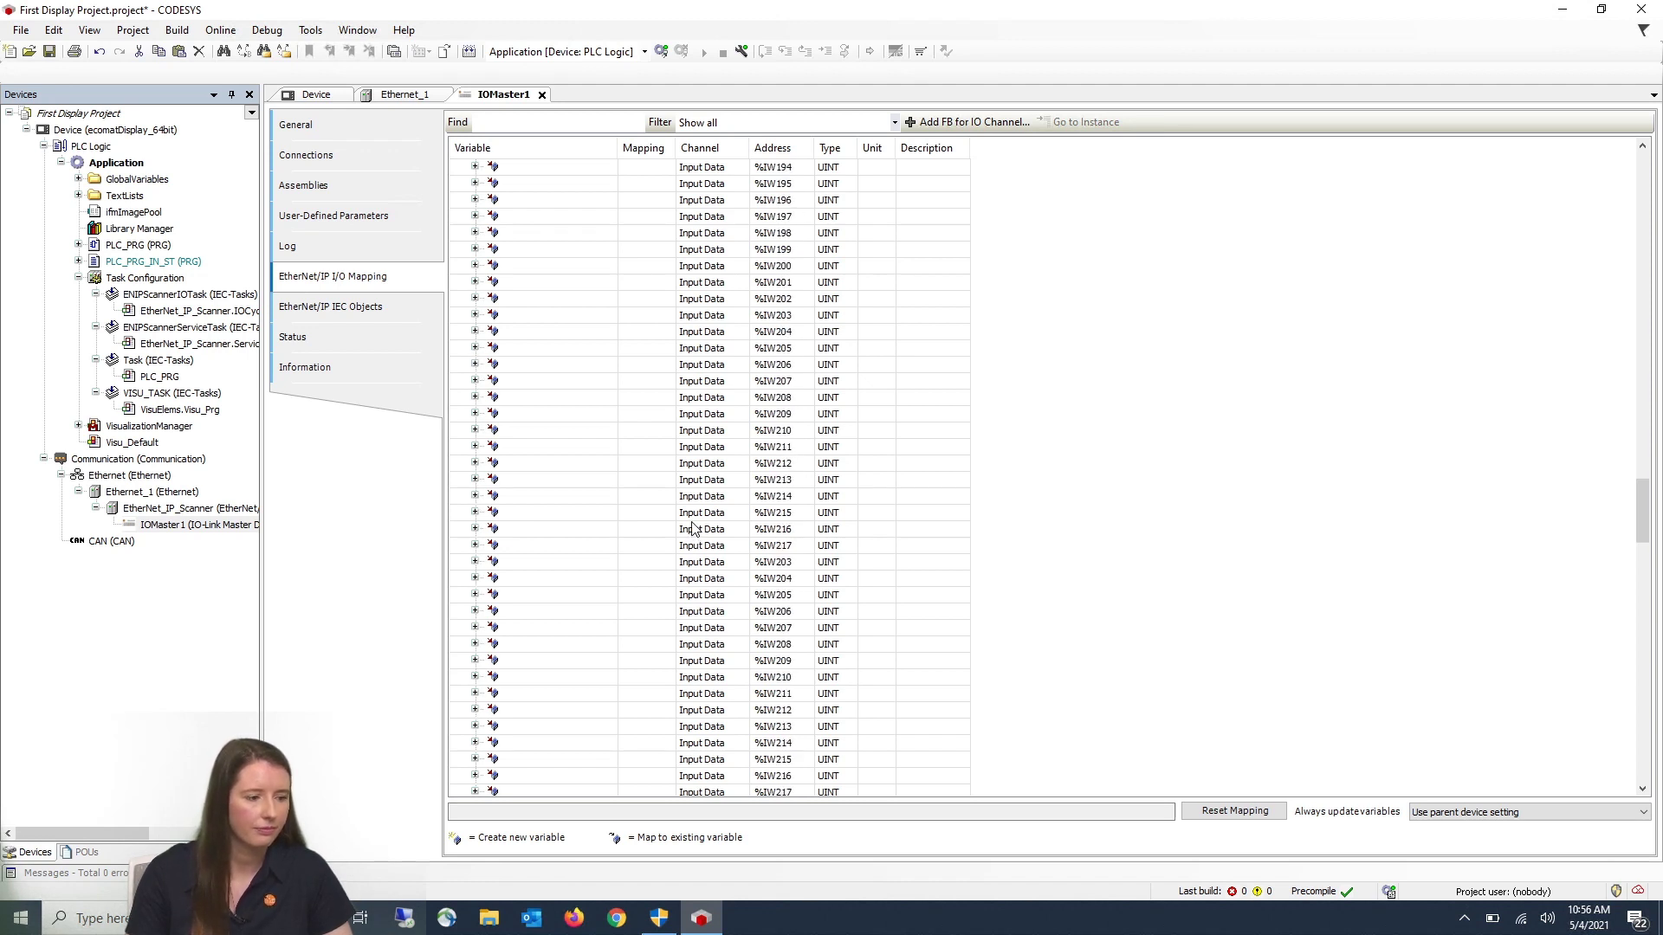
pyautogui.scroll(1, 698, 526)
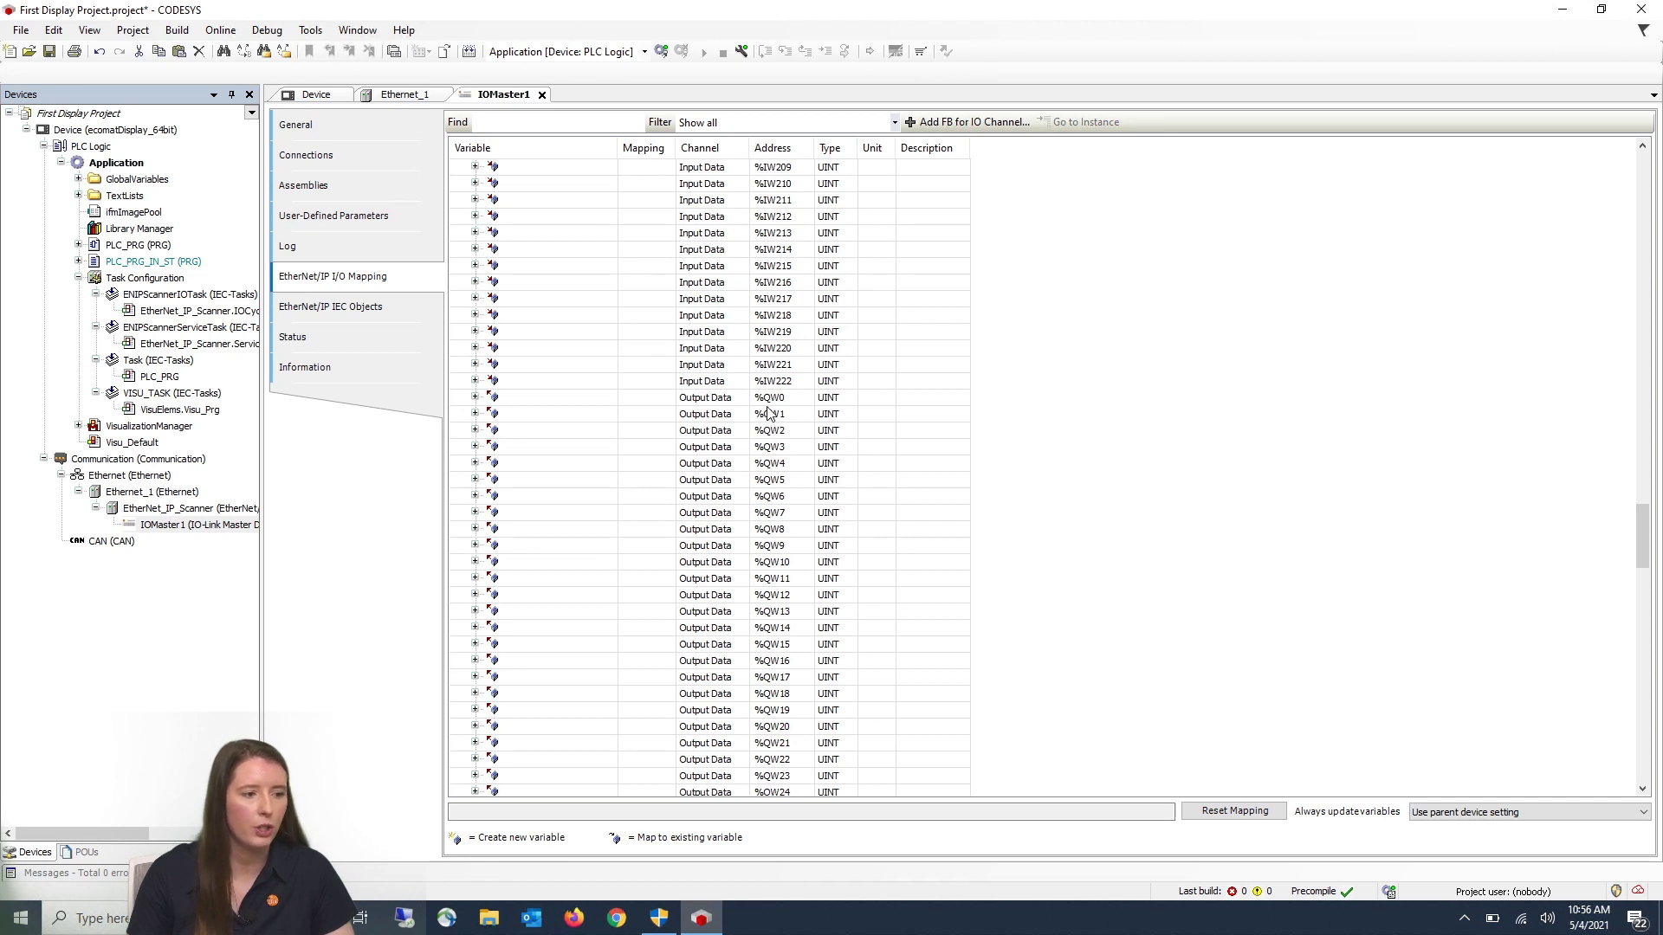
pyautogui.click(550, 405)
pyautogui.click(525, 405)
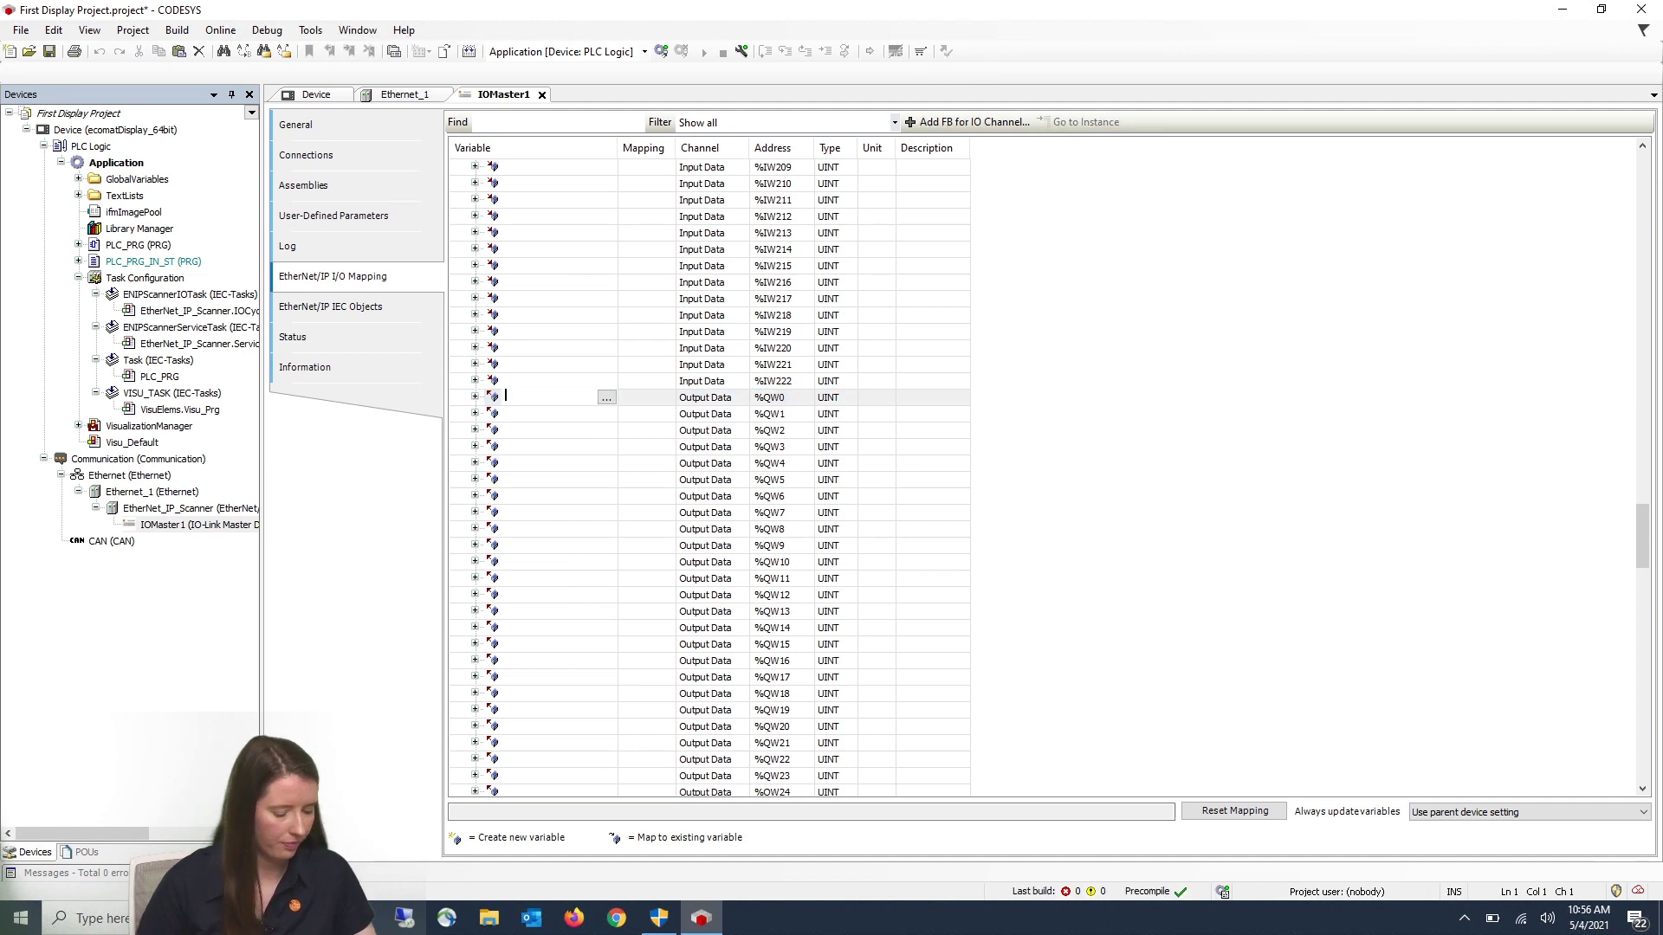
pyautogui.write('OutputMaste')
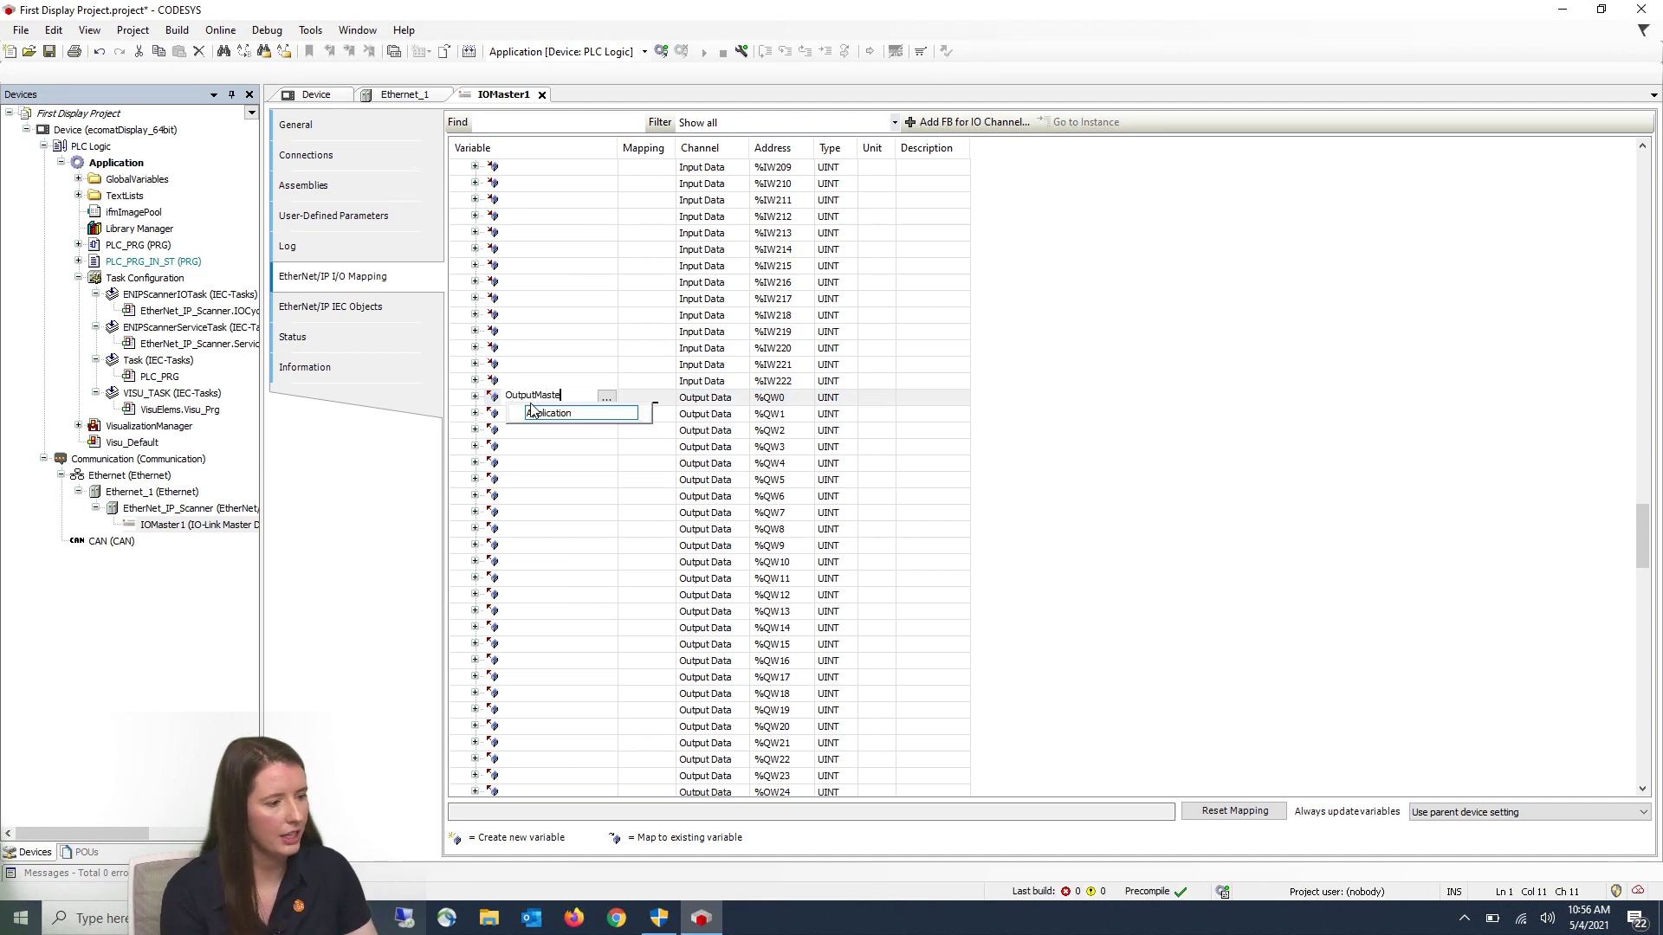
pyautogui.write('r1')
pyautogui.press('Return')
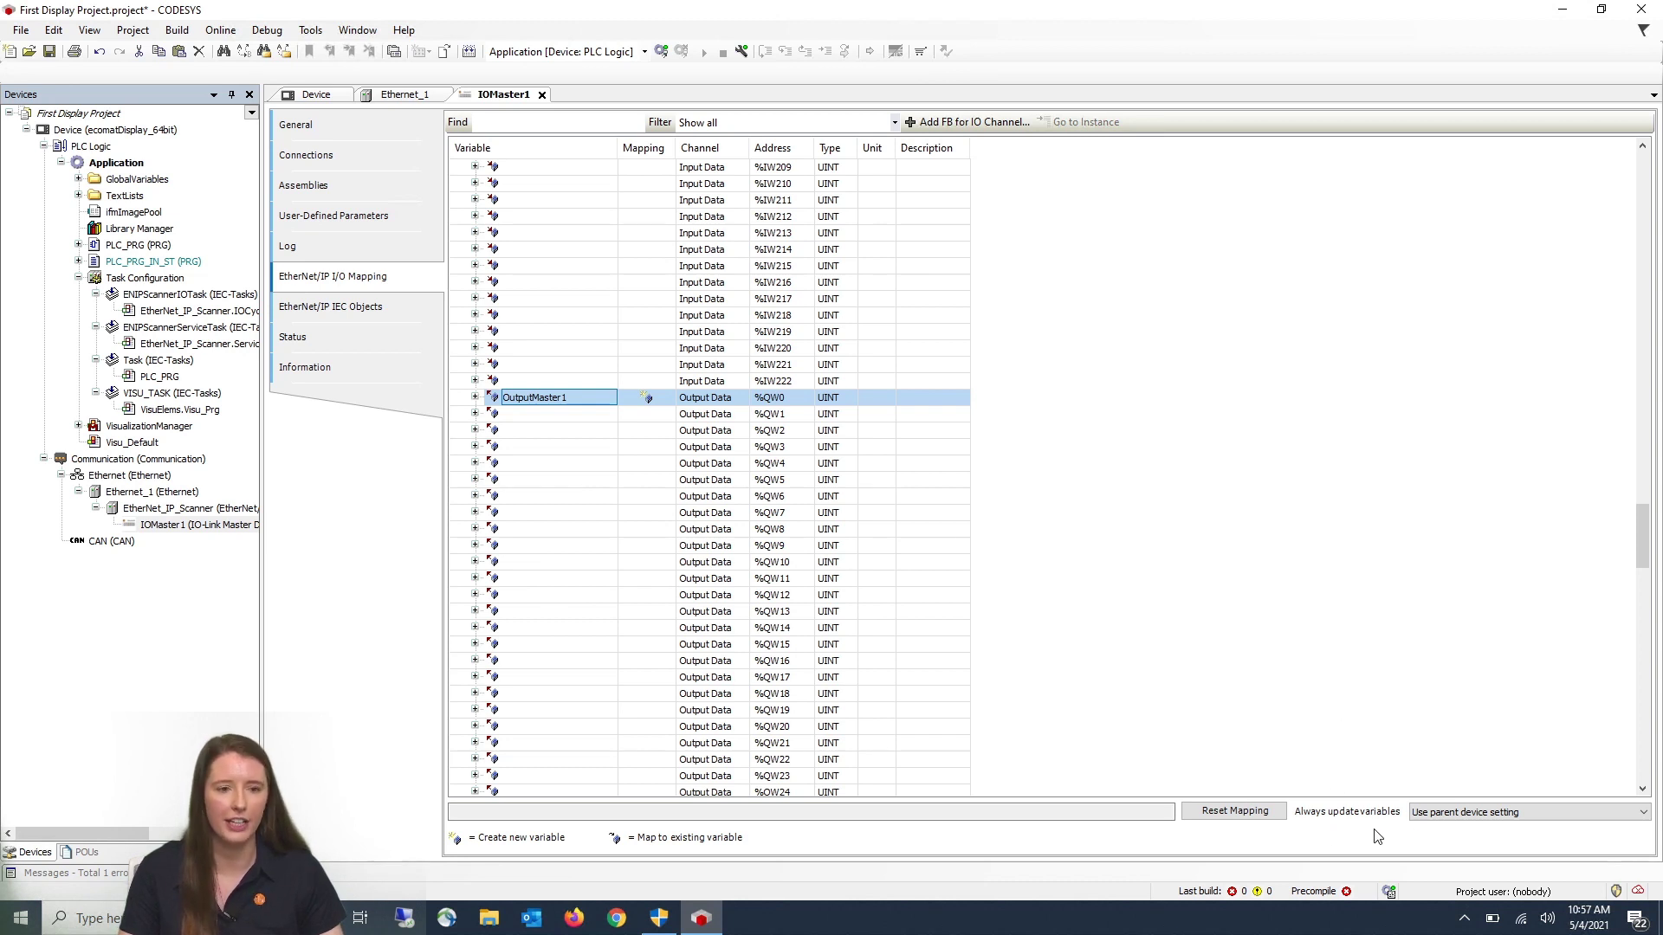
pyautogui.click(1500, 814)
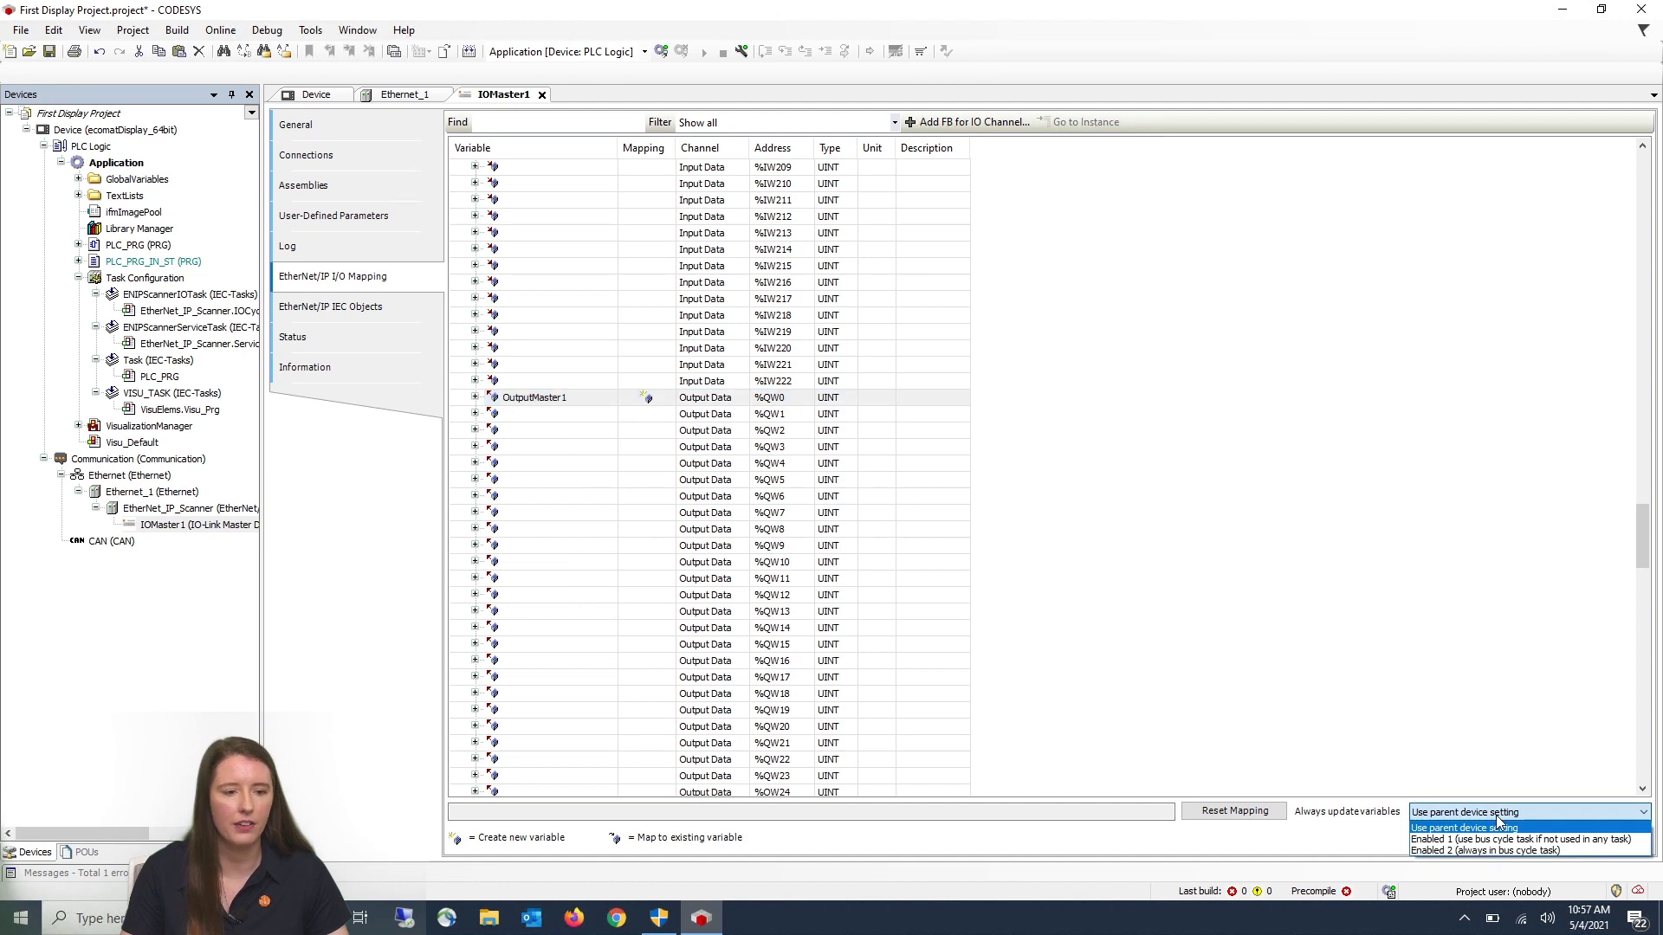
pyautogui.click(1456, 853)
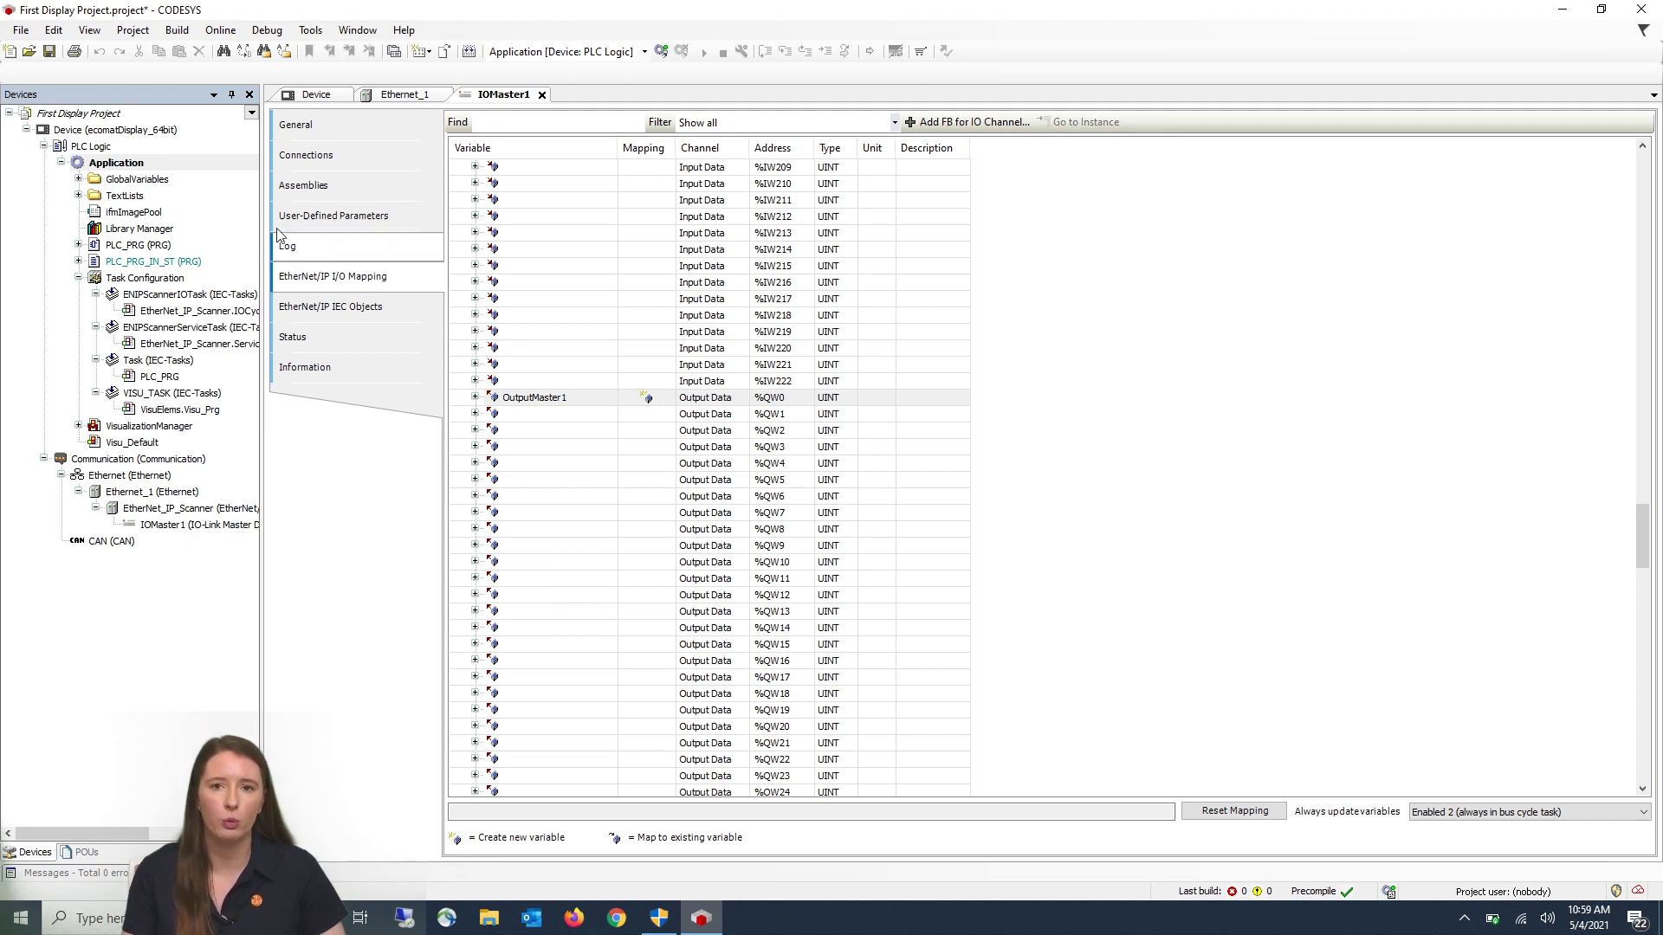
# In the Application's build properties, move the device-defined compiler define CIP_RETAINS_SUPPORTED to the ignored defines.
pyautogui.rightClick(116, 166)
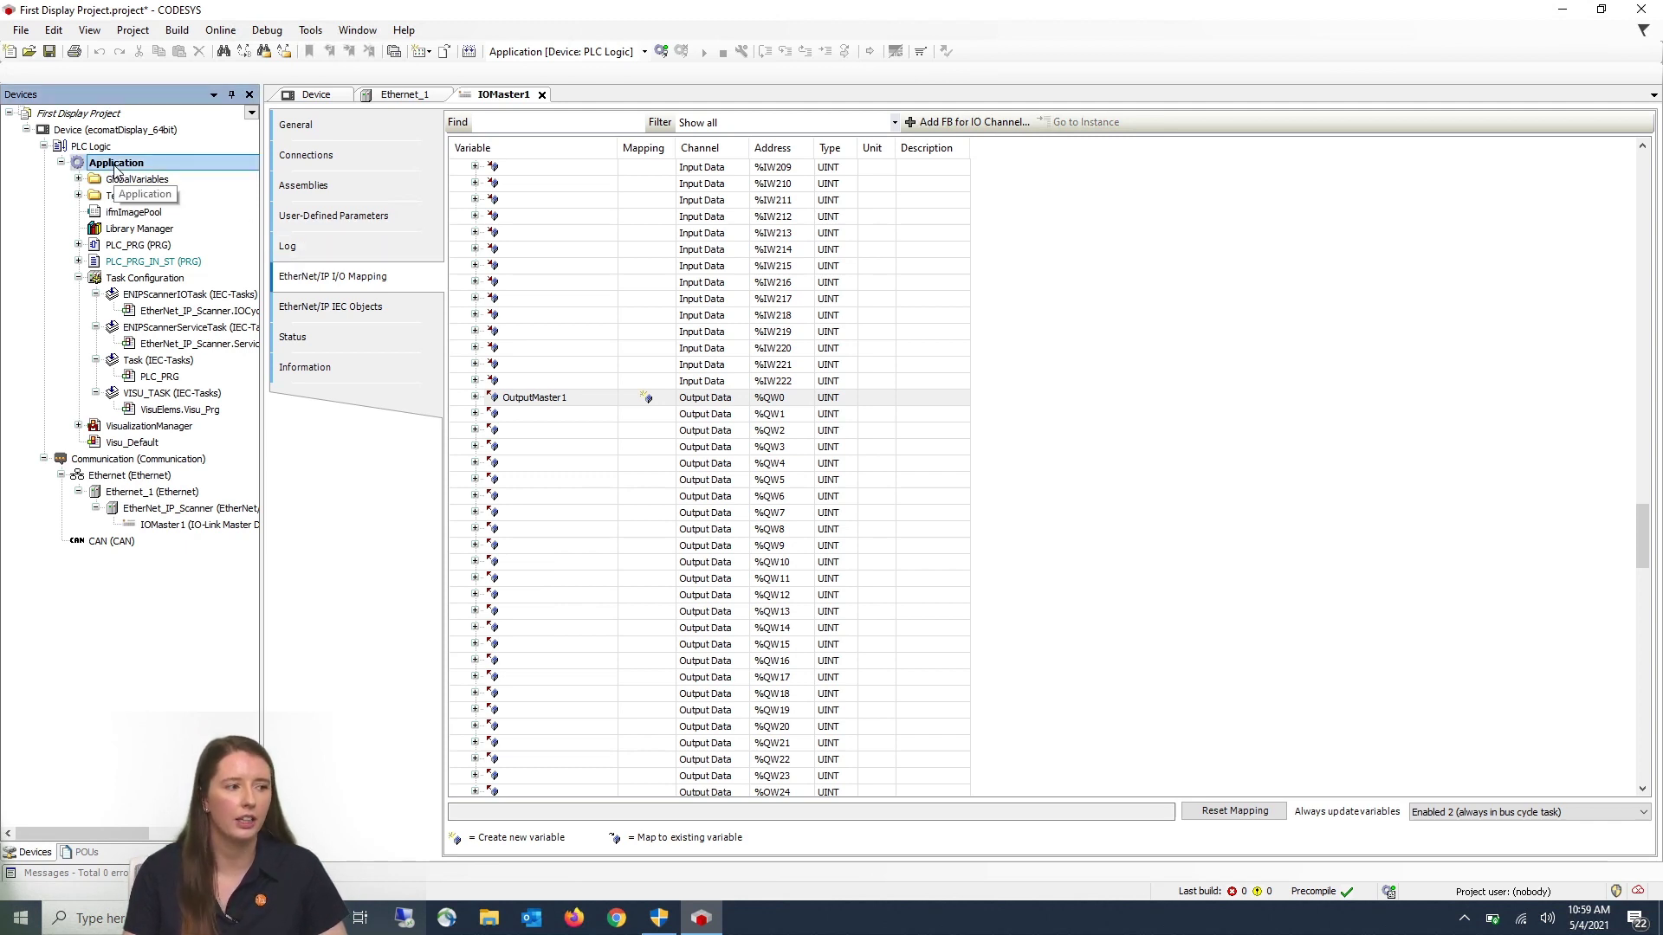
pyautogui.click(171, 282)
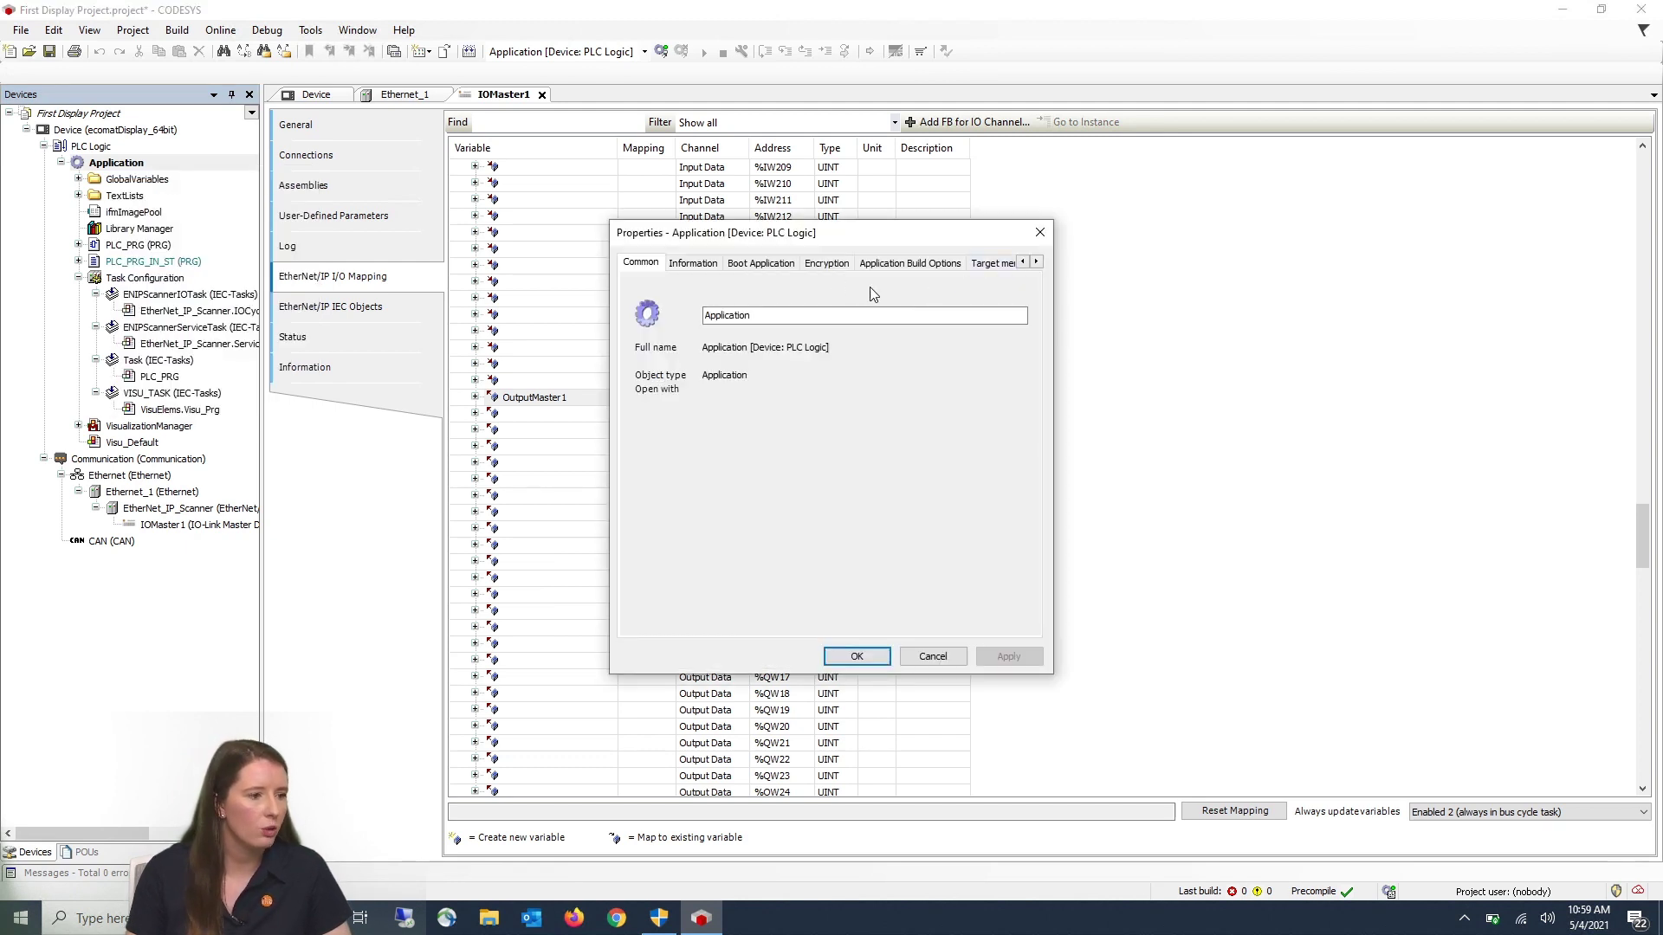
pyautogui.click(1037, 263)
pyautogui.click(1037, 263)
pyautogui.click(1037, 263)
pyautogui.click(908, 262)
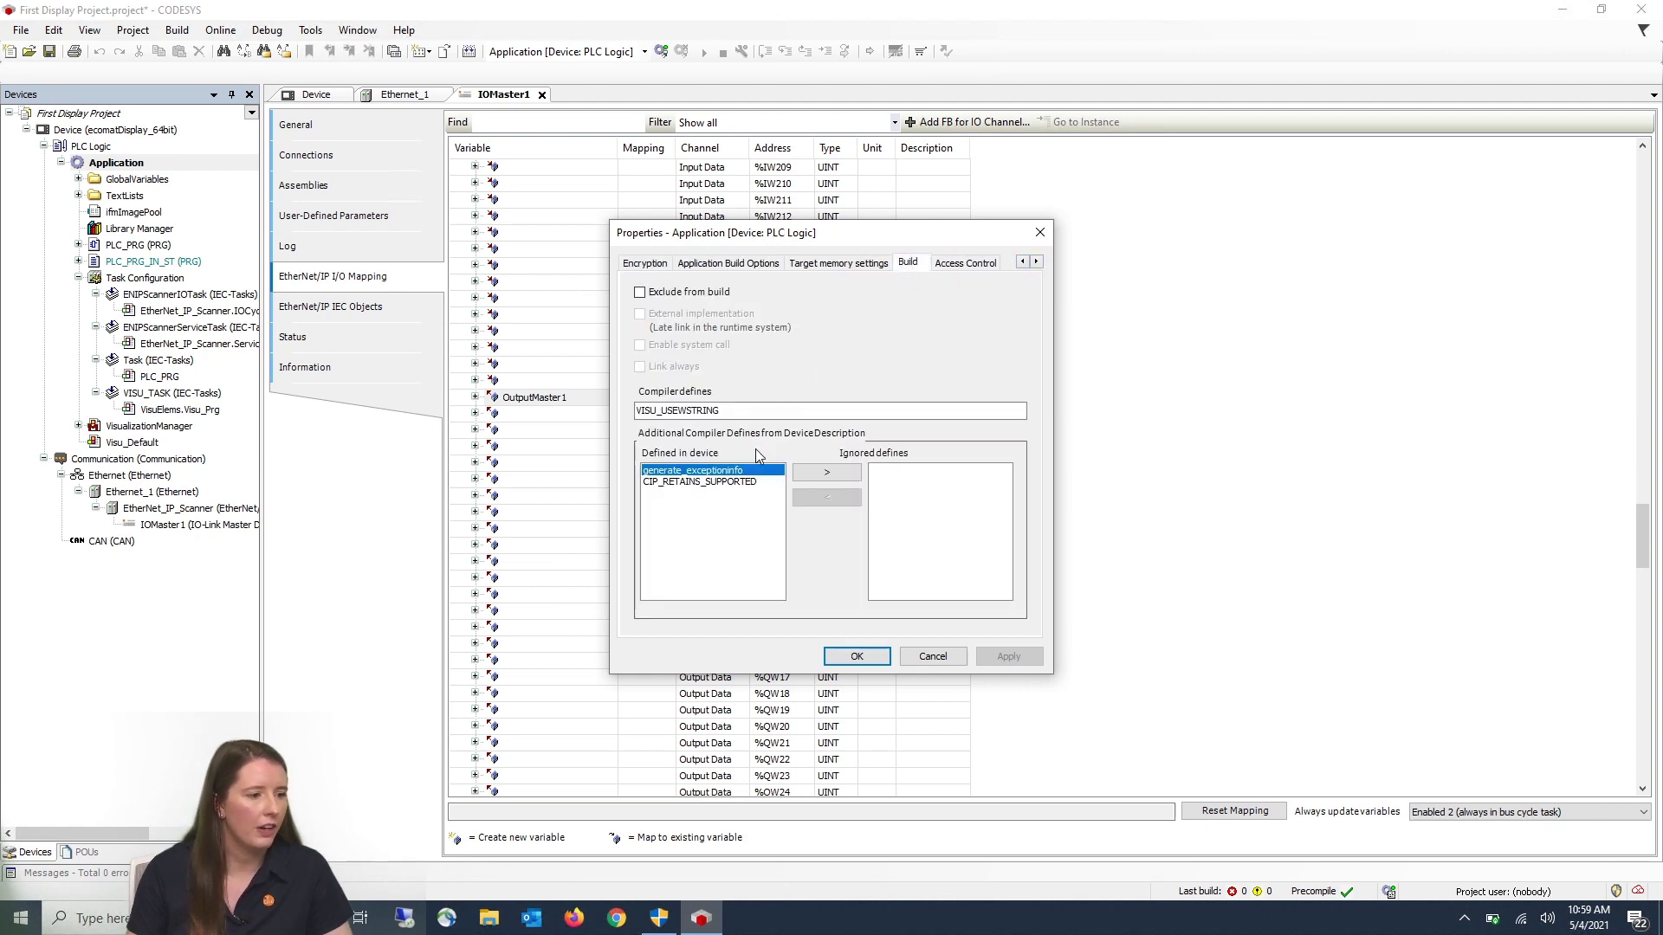
pyautogui.click(697, 483)
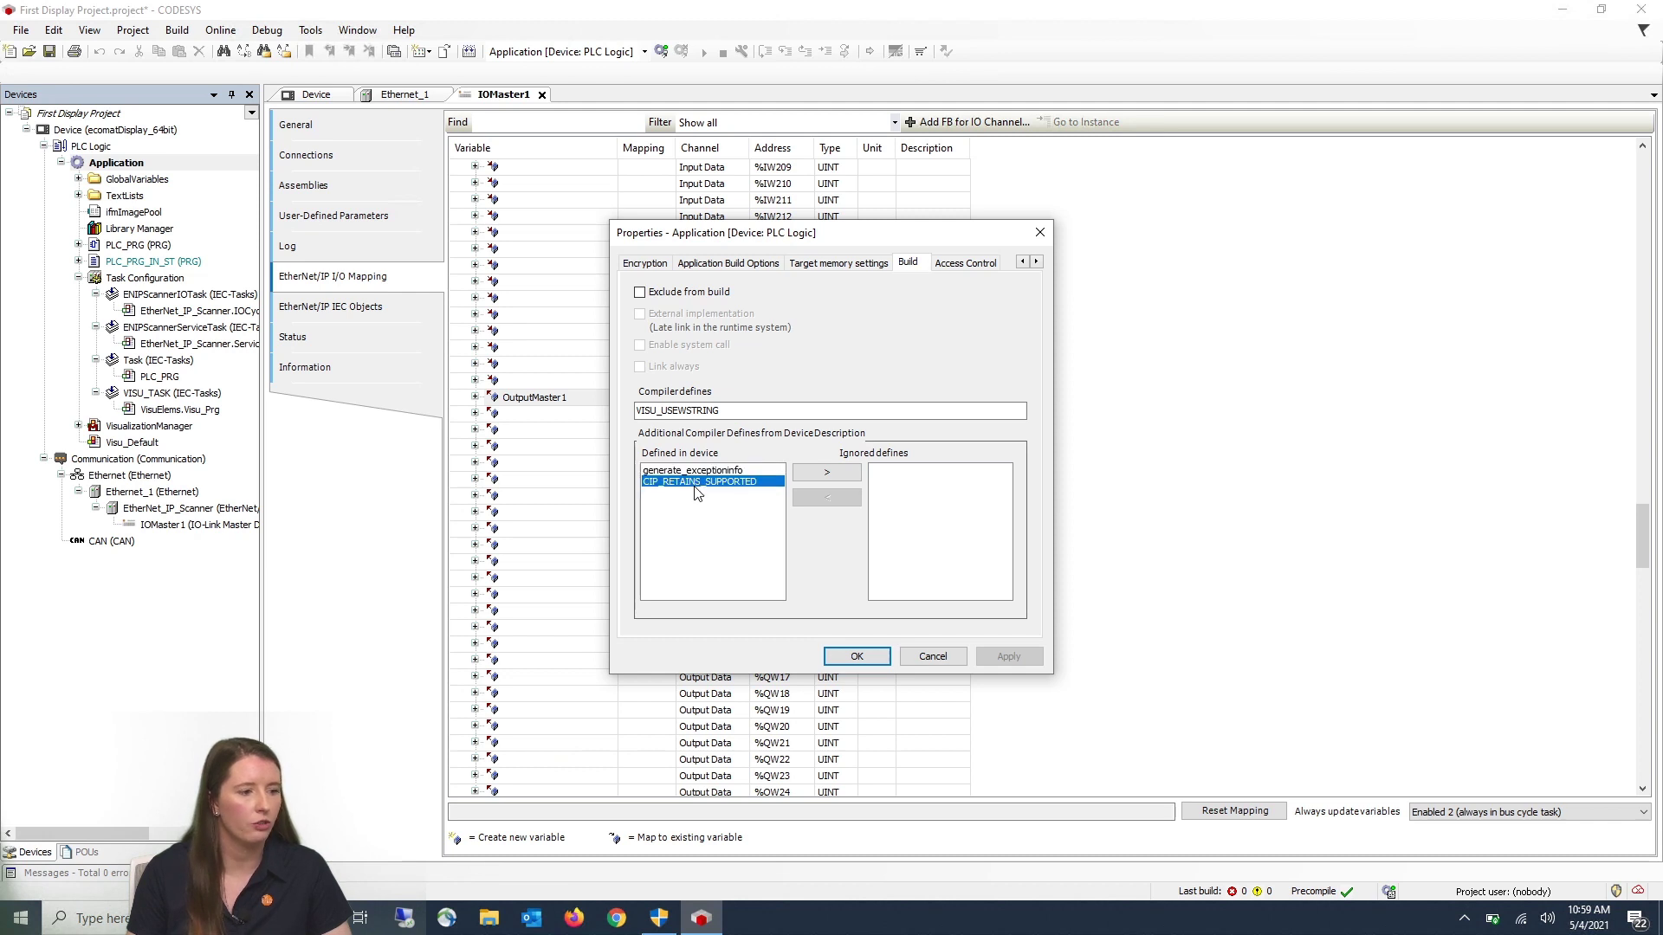
pyautogui.click(832, 478)
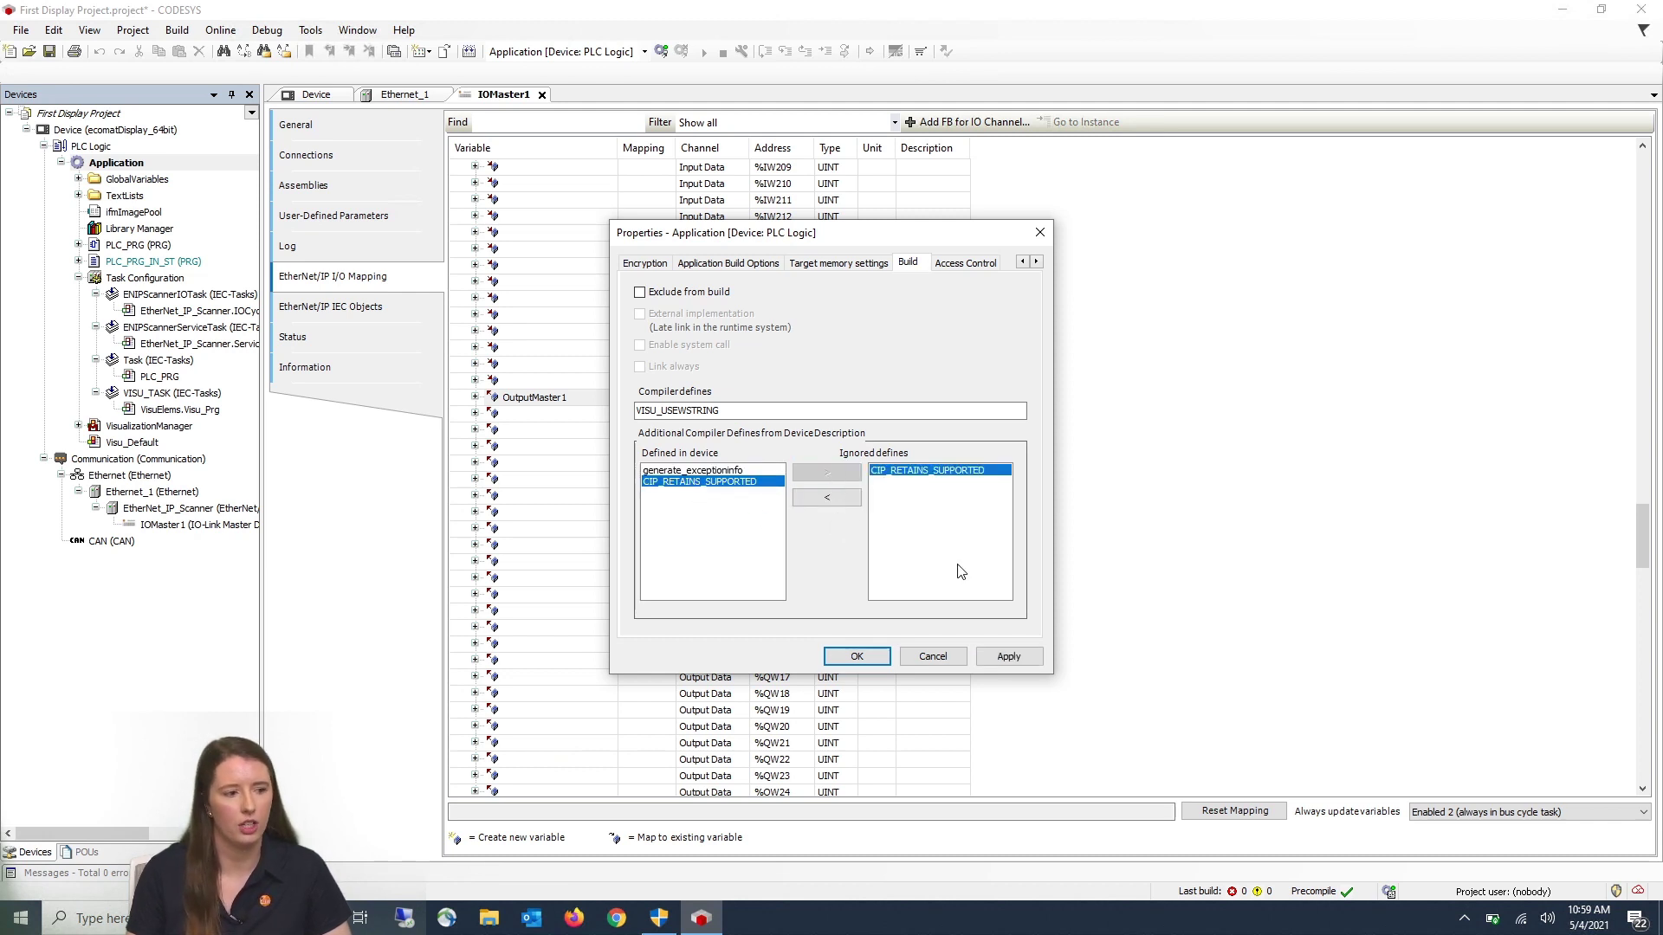
pyautogui.click(856, 656)
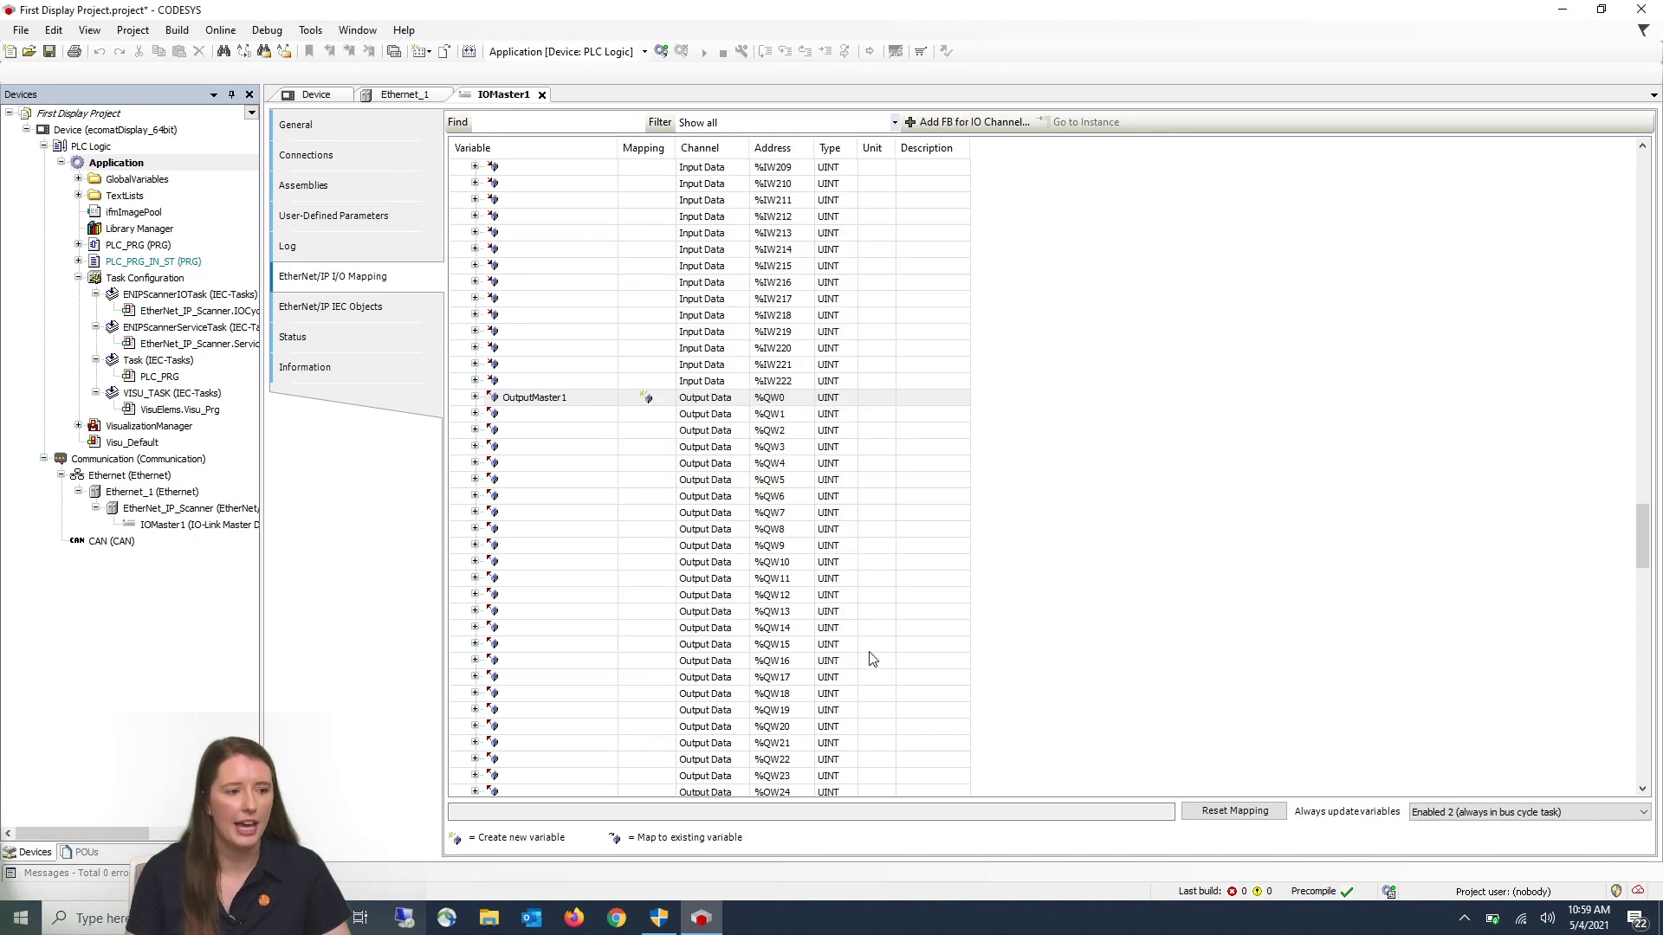
# Build the application and download it to the display, replacing the application on the PLC, and start it running.
pyautogui.click(469, 53)
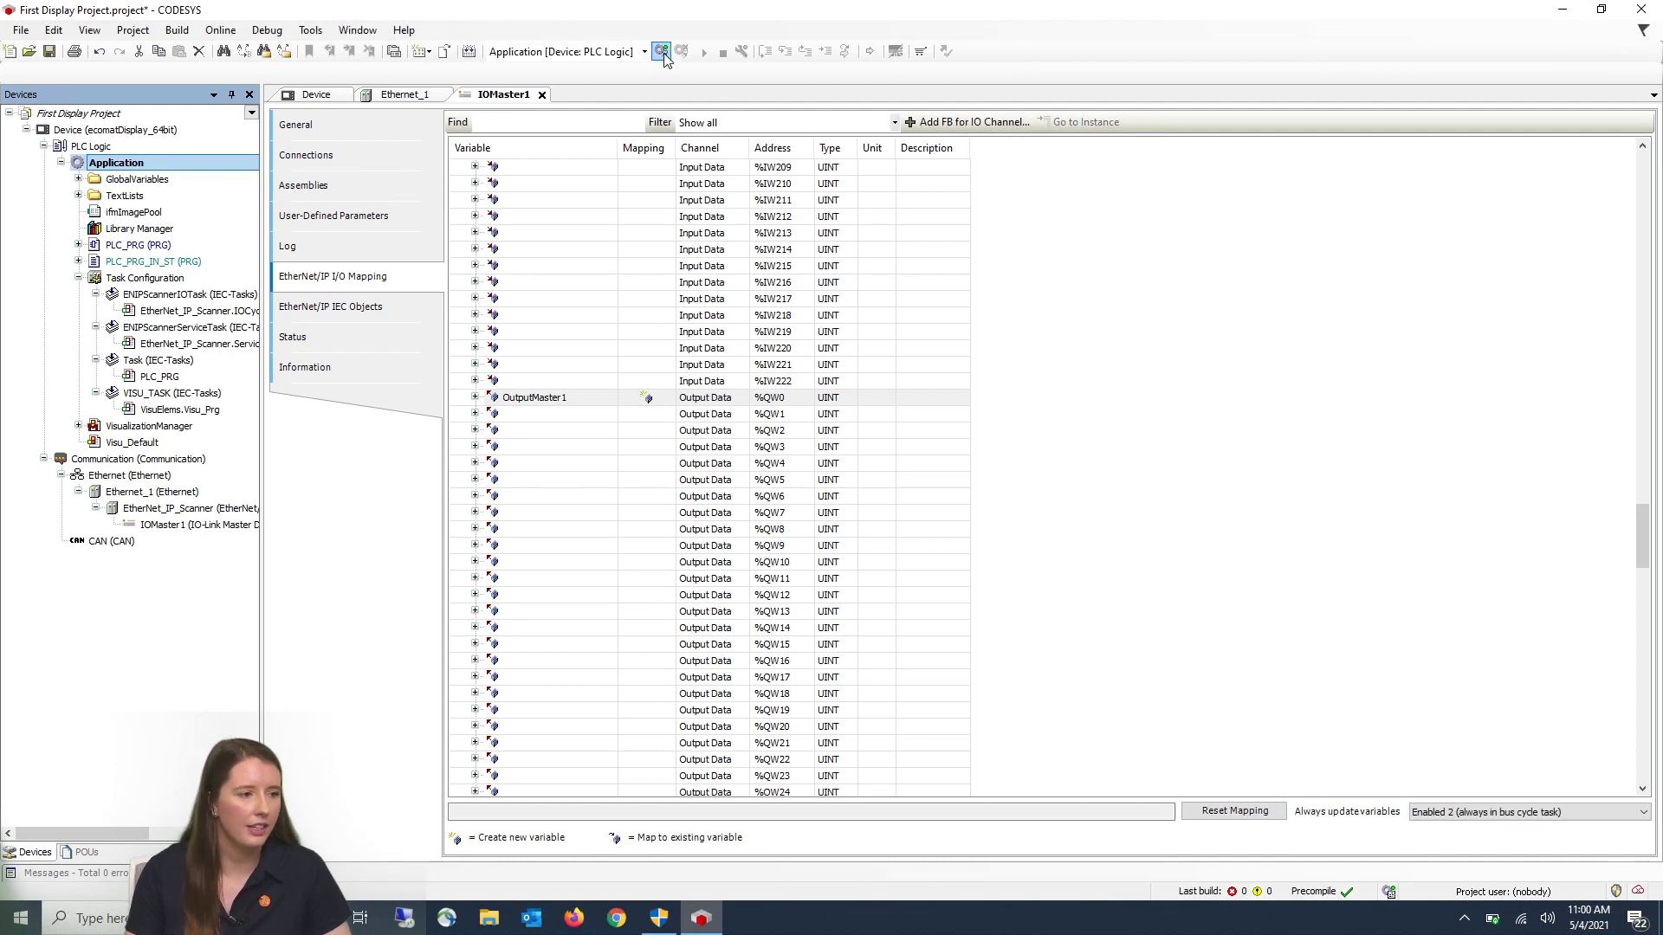
pyautogui.click(661, 52)
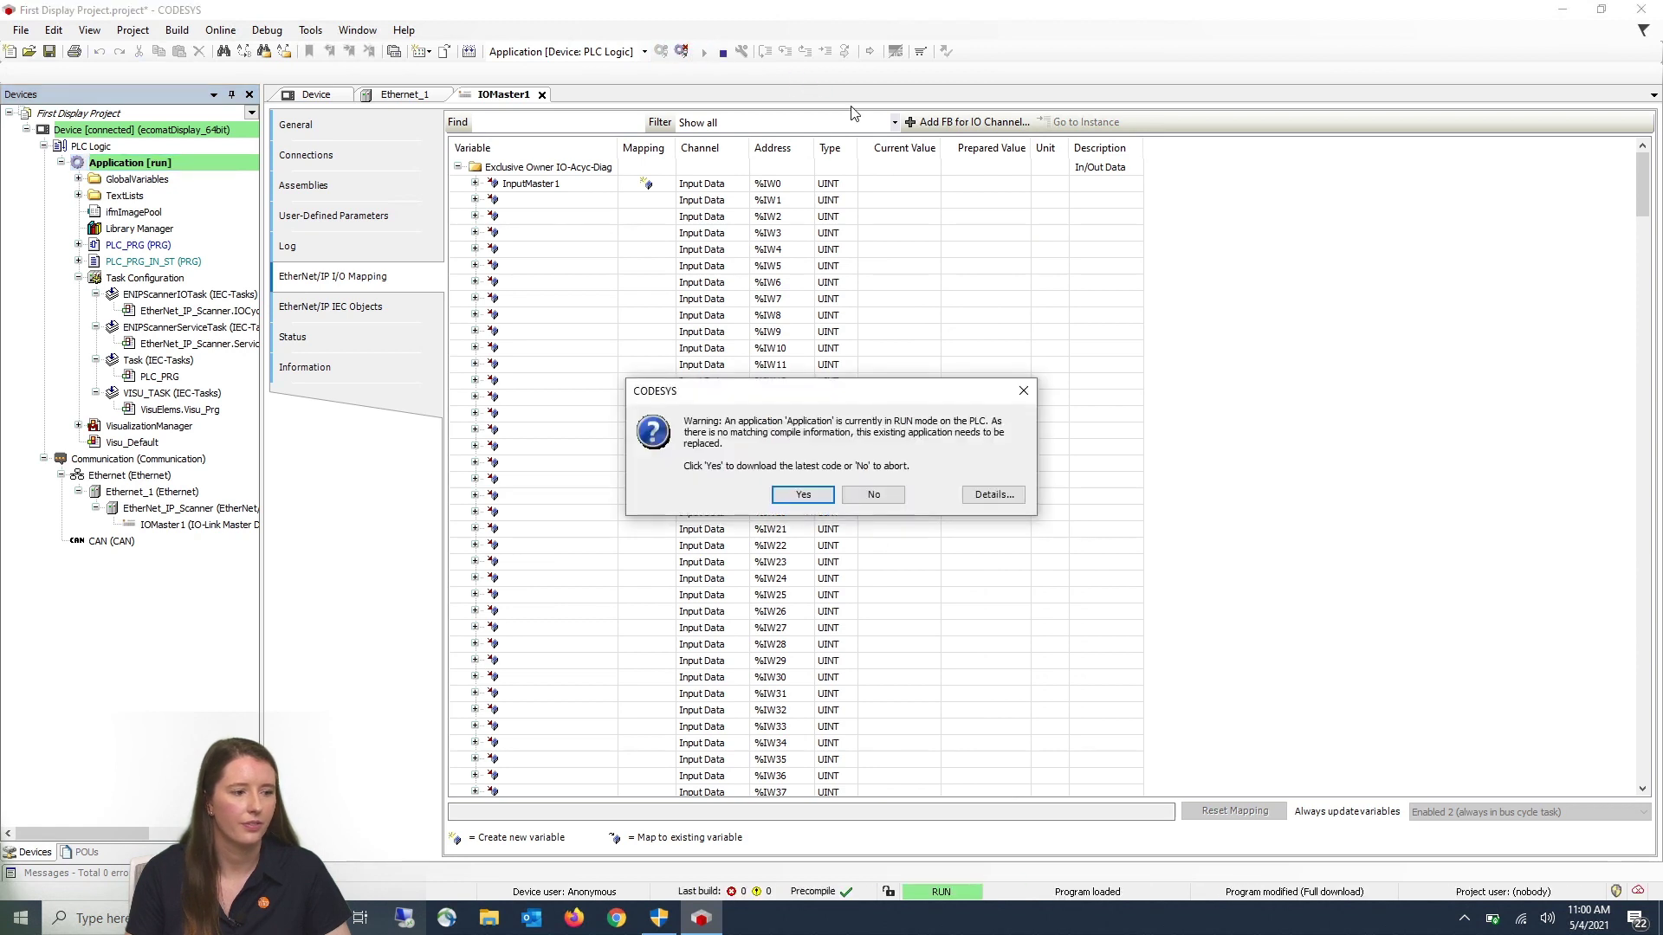
pyautogui.click(794, 498)
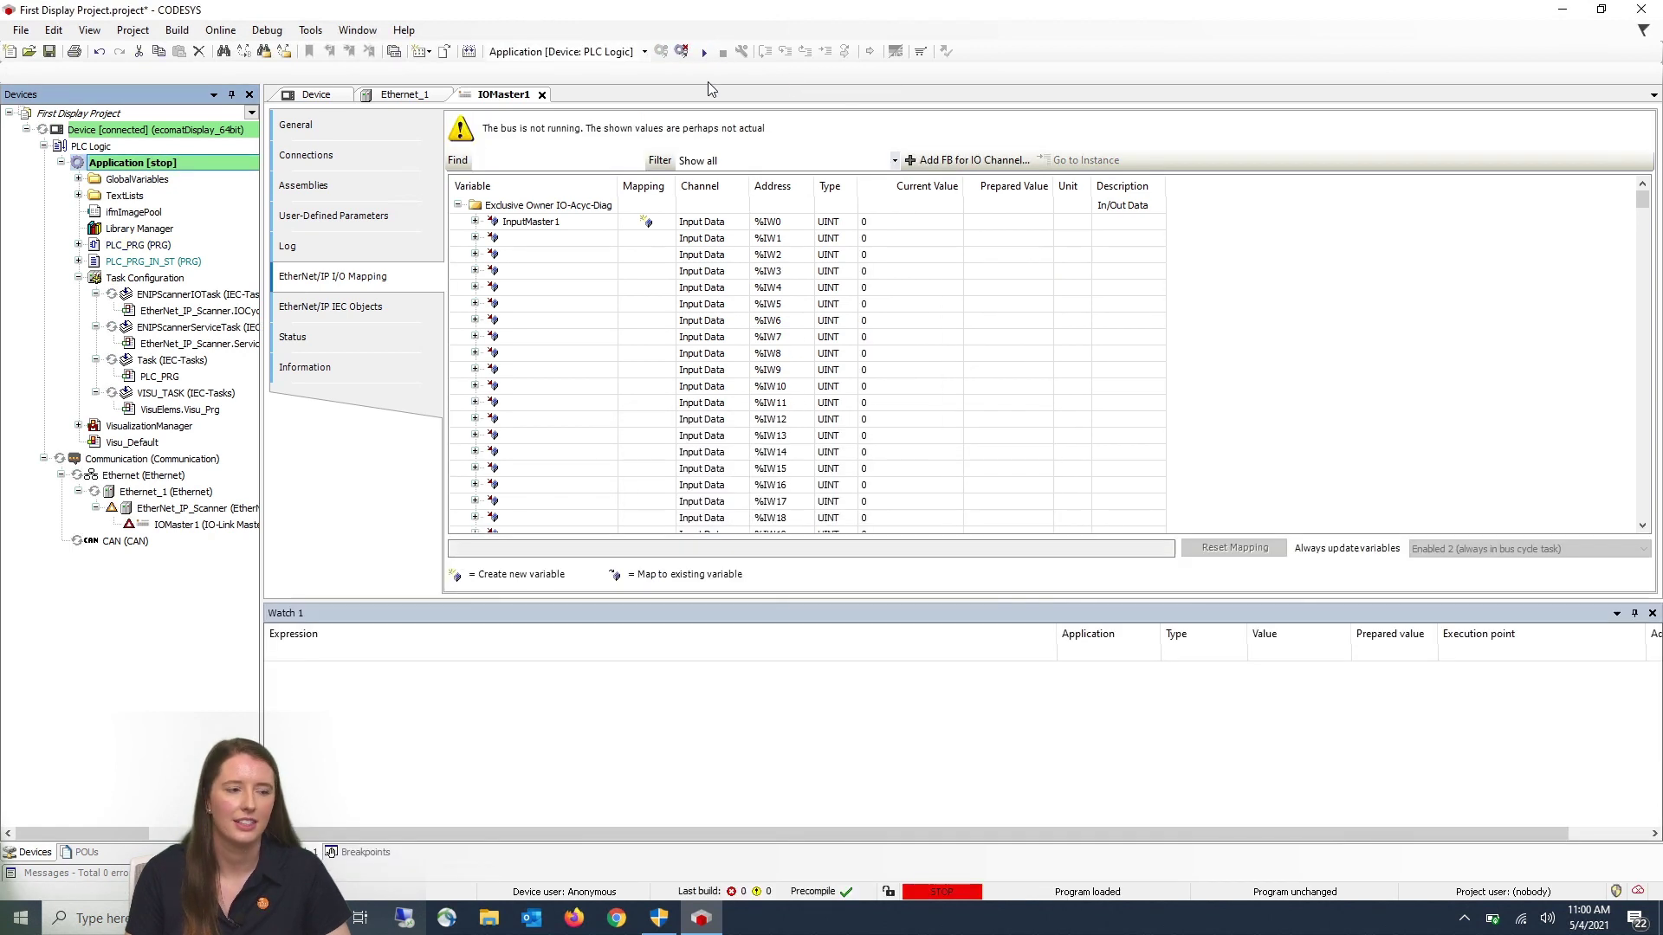
pyautogui.click(704, 53)
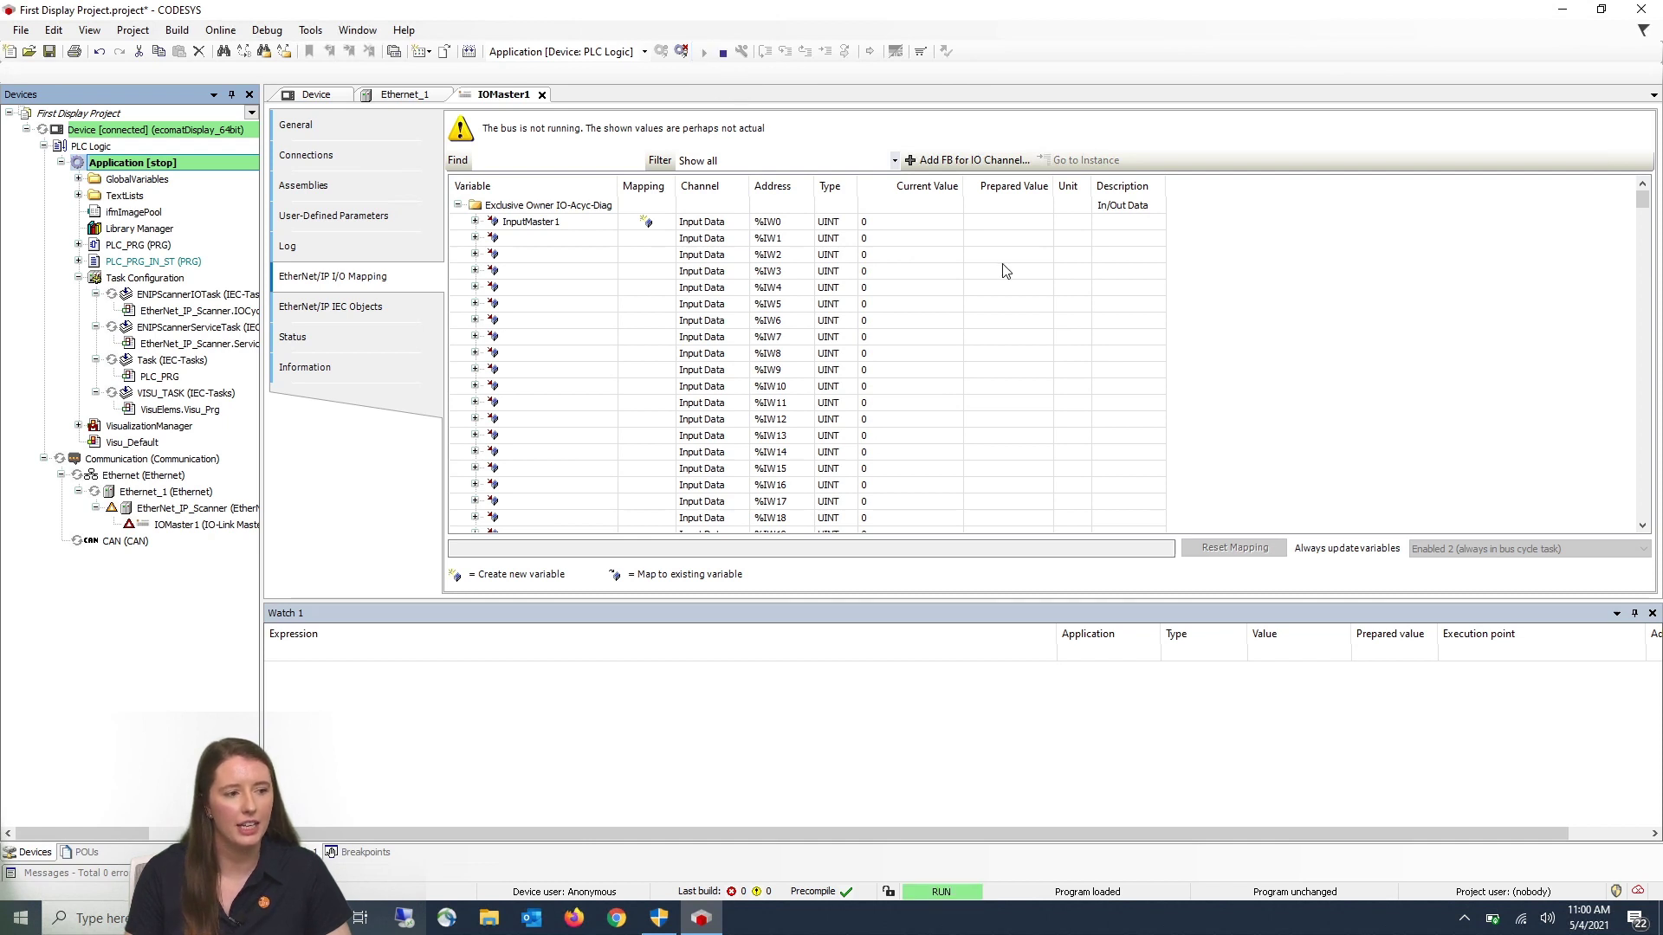